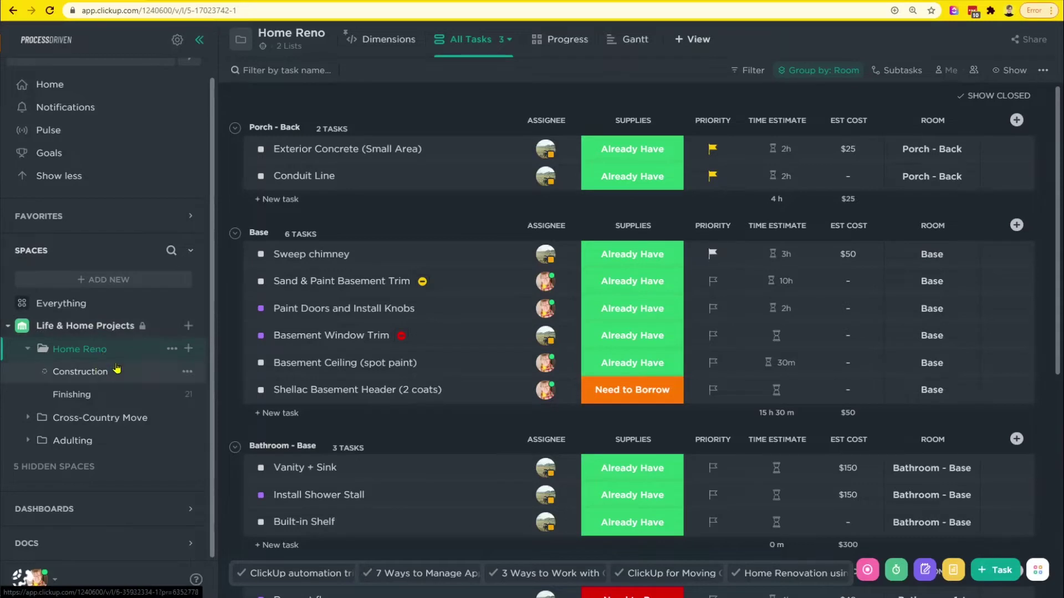
# Leave the Construction list and review Home Reno's custom fields: Room, Est Cost, Supplies
pyautogui.click(106, 376)
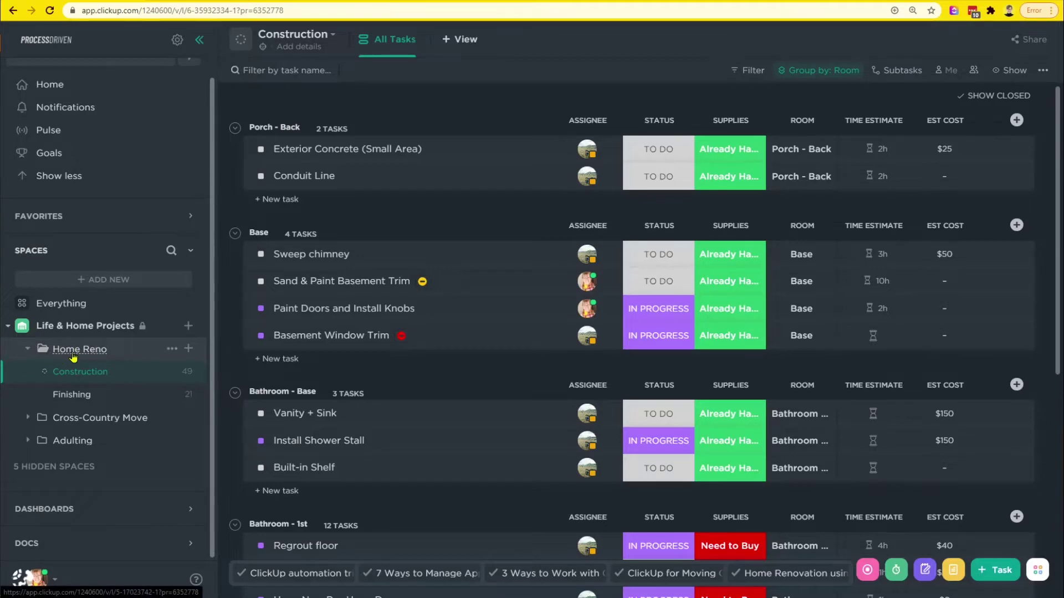
pyautogui.click(72, 353)
pyautogui.click(171, 349)
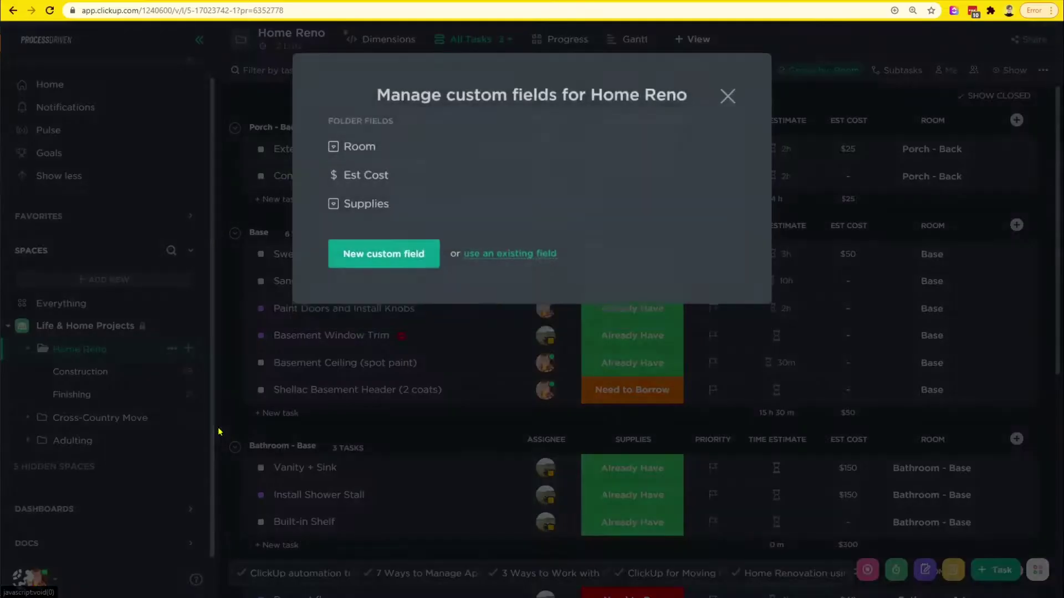
pyautogui.click(219, 429)
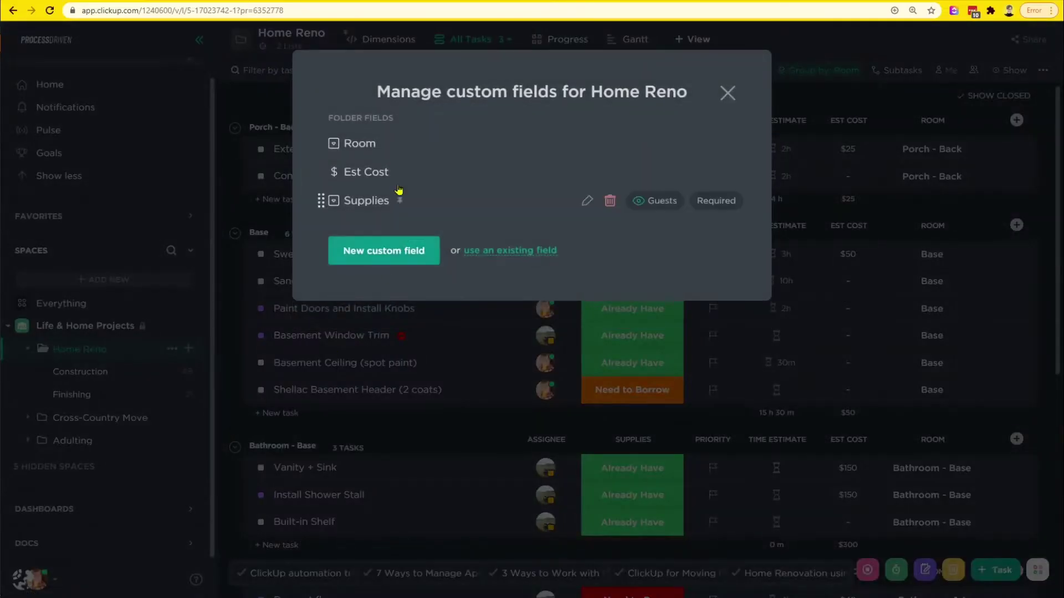
pyautogui.moveTo(931, 149)
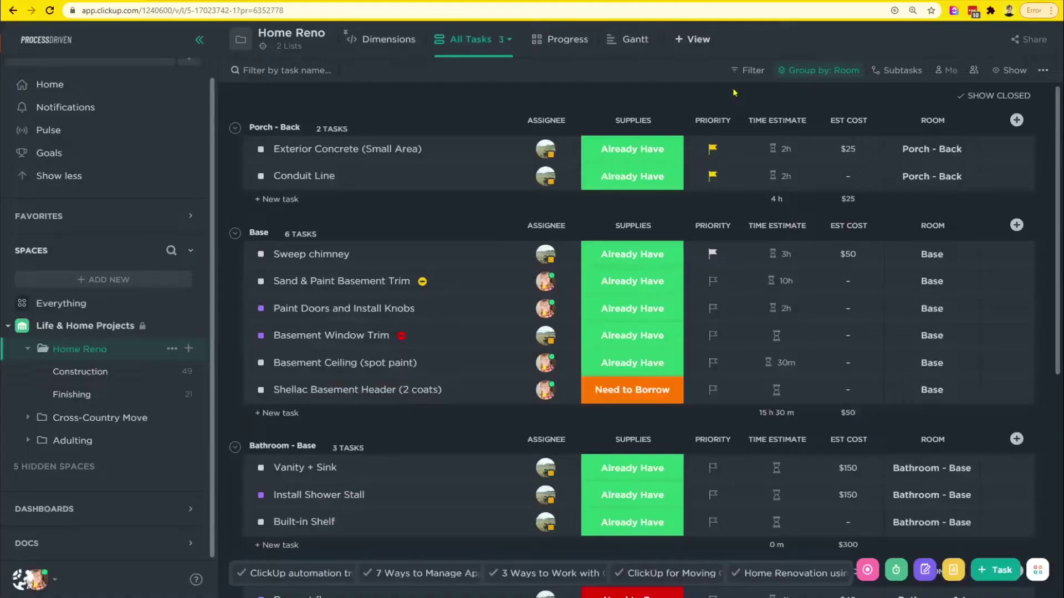
pyautogui.click(933, 155)
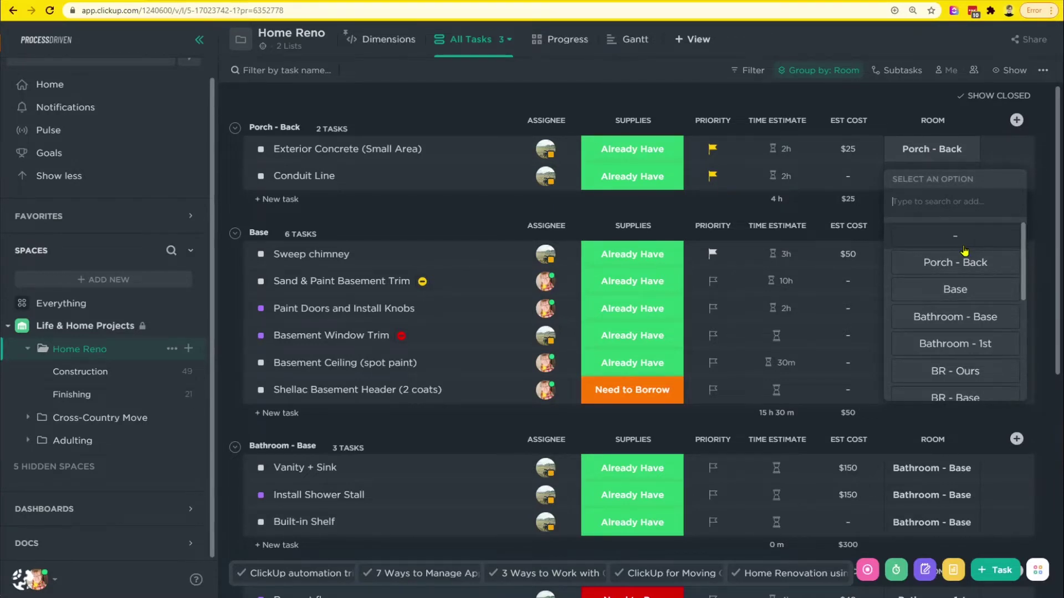
pyautogui.scroll(-5, 964, 251)
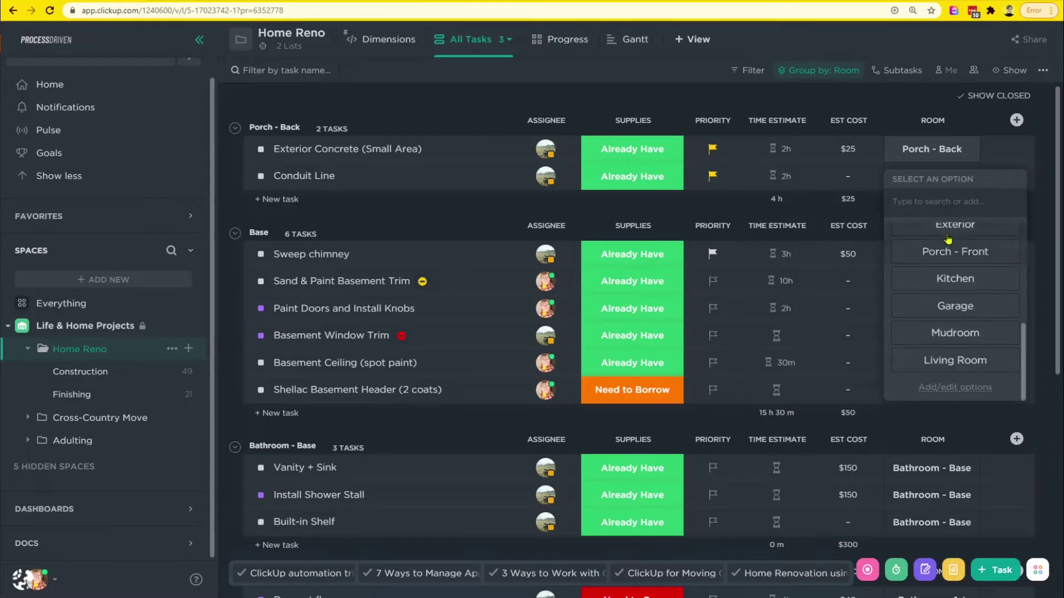
pyautogui.scroll(5, 950, 254)
pyautogui.scroll(-5, 949, 310)
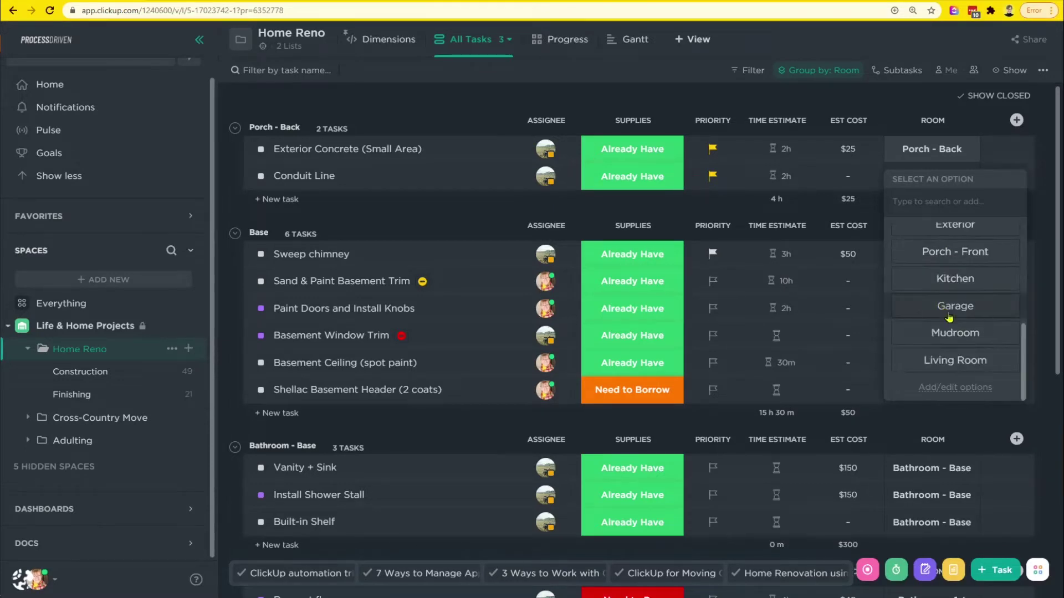
pyautogui.click(928, 110)
pyautogui.moveTo(274, 128)
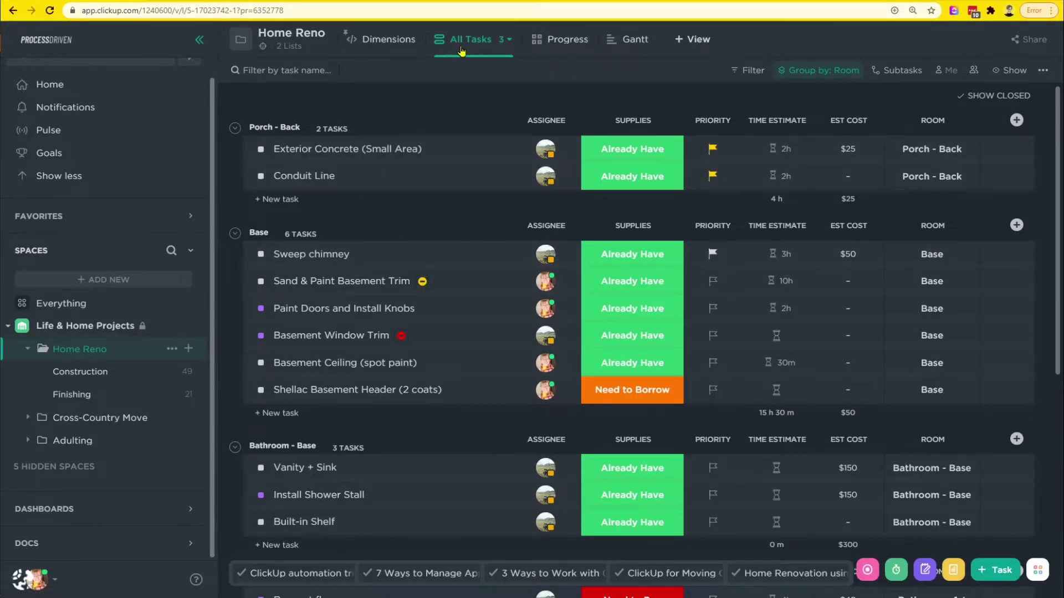
pyautogui.click(829, 76)
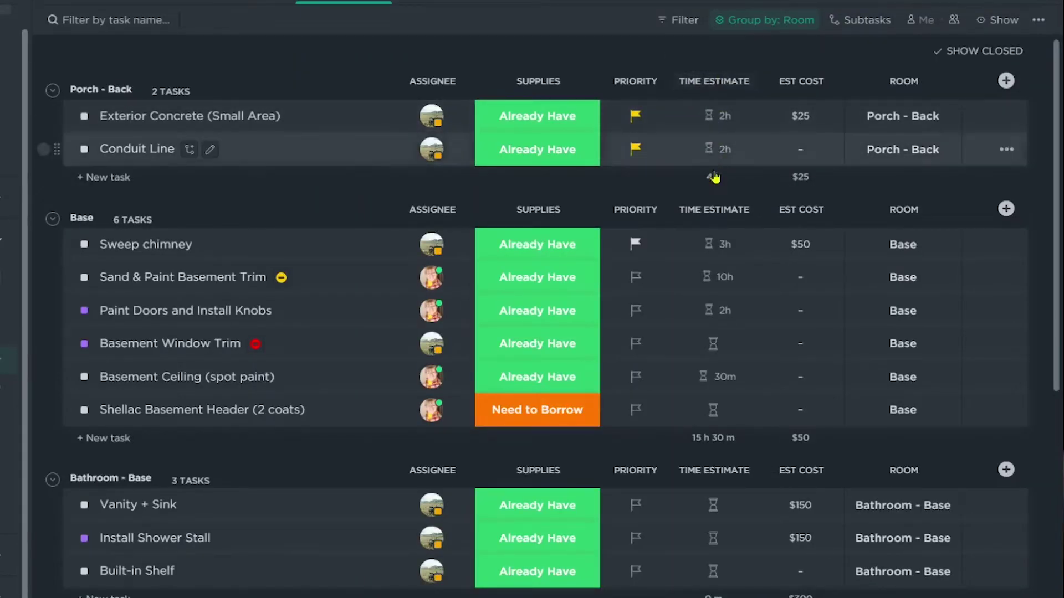
pyautogui.moveTo(536, 81)
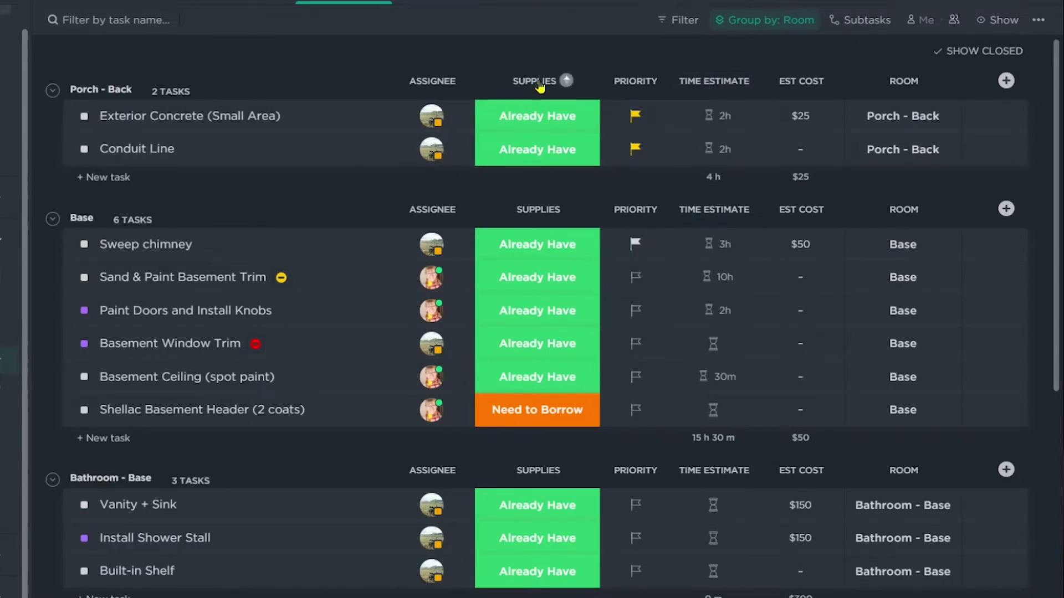
pyautogui.click(547, 119)
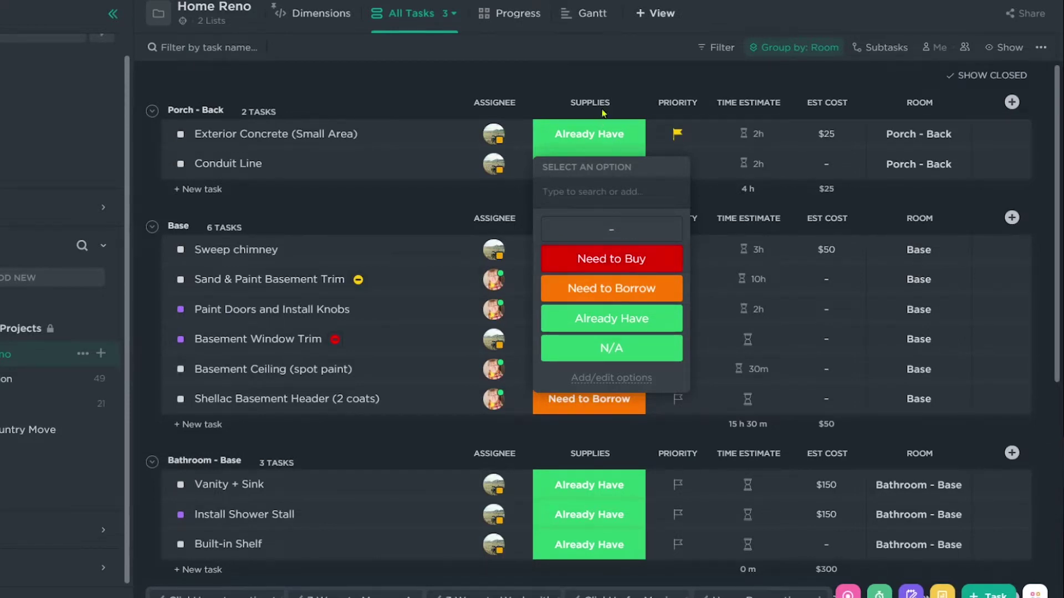
pyautogui.click(593, 94)
pyautogui.click(414, 15)
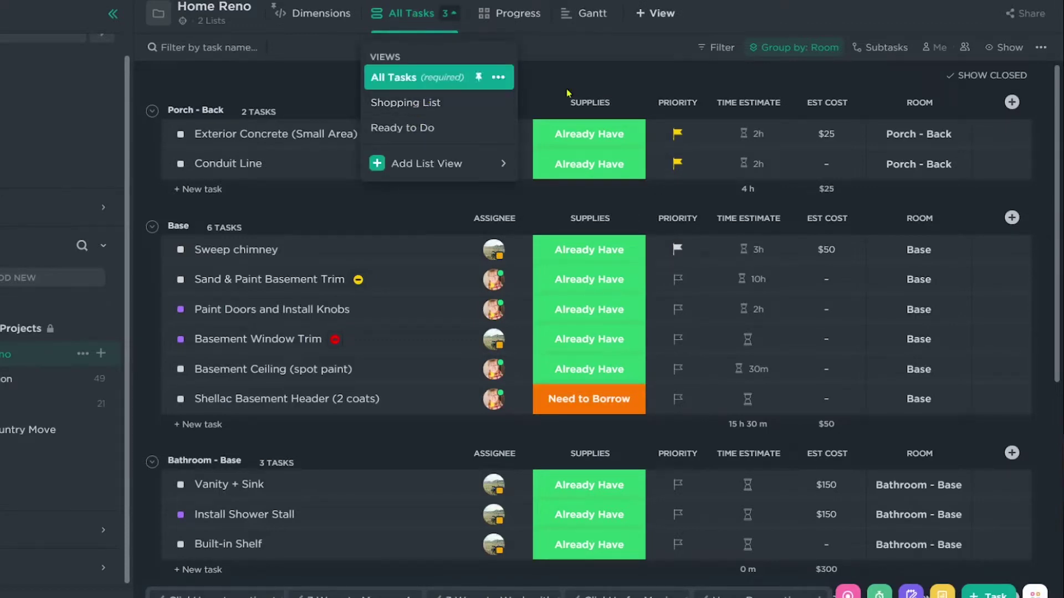
pyautogui.click(617, 96)
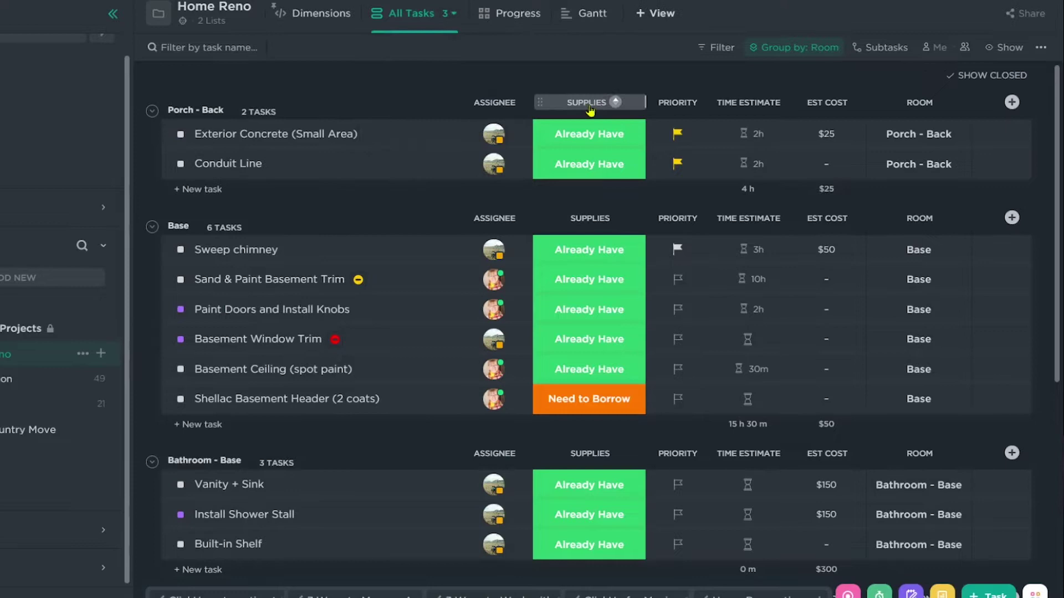
pyautogui.click(587, 138)
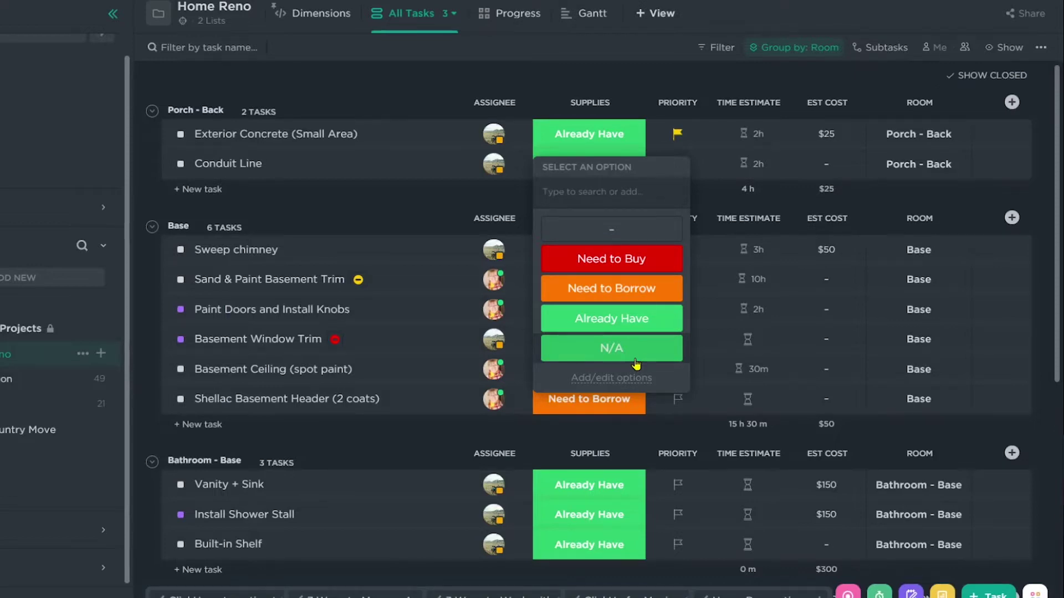
pyautogui.click(369, 80)
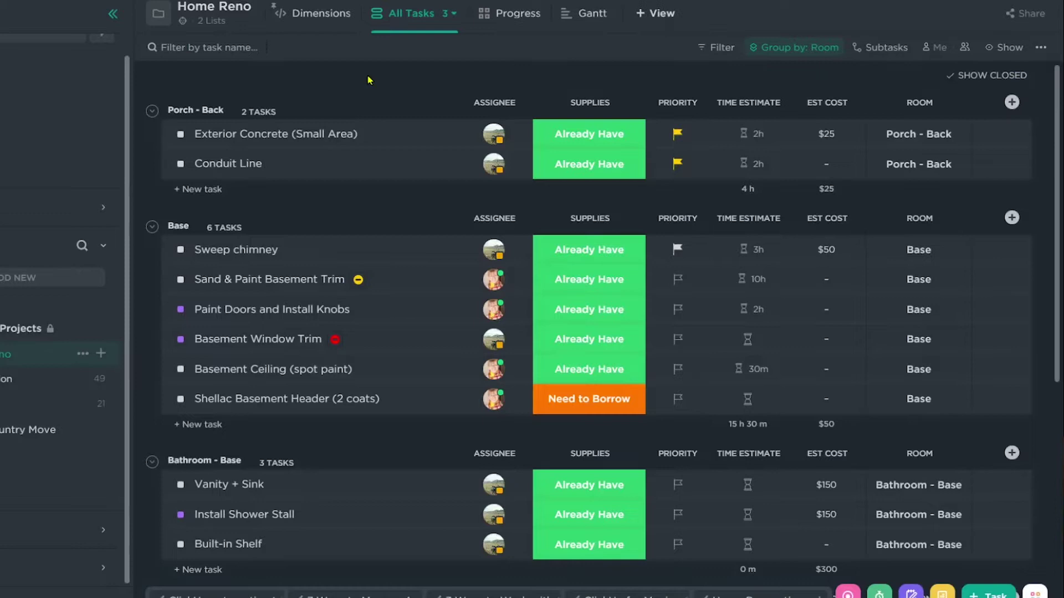
pyautogui.moveTo(236, 250)
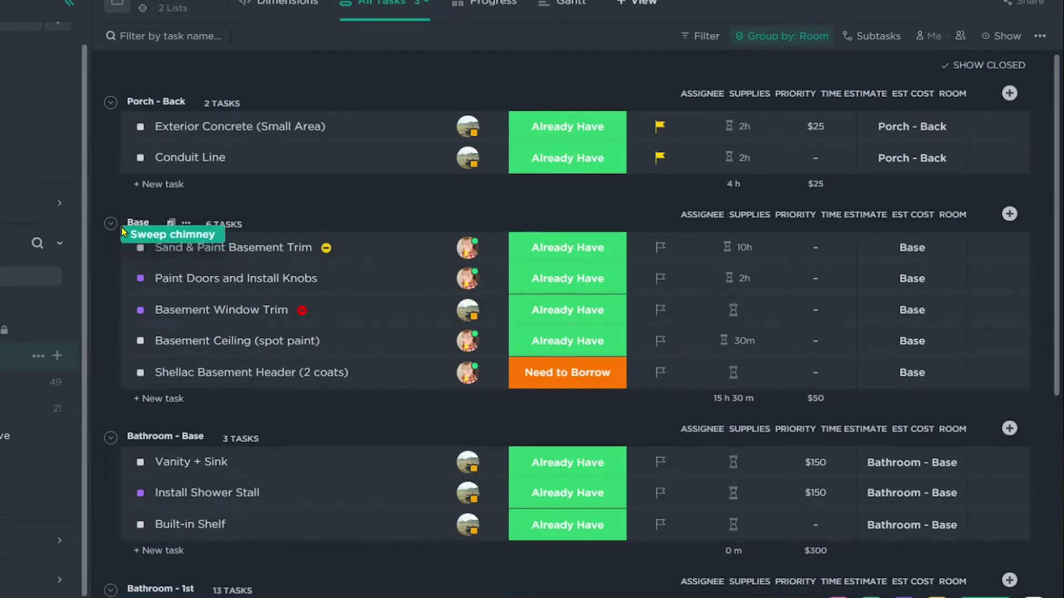
# Move Sweep chimney to the top of the Base group, then inspect grouping and supply options
pyautogui.moveTo(122, 232); pyautogui.dragTo(123, 232)
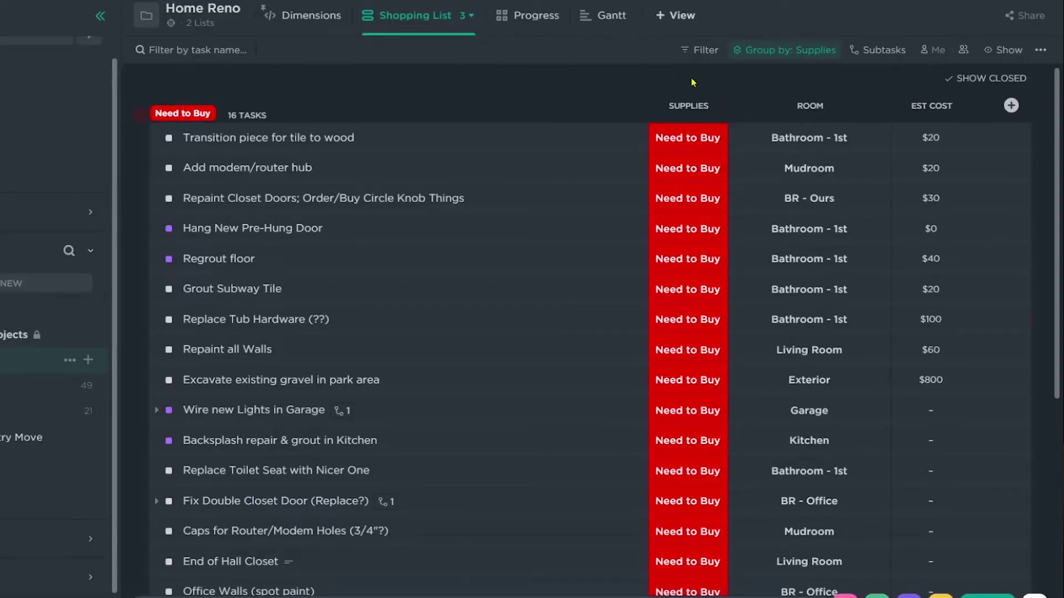
pyautogui.click(756, 51)
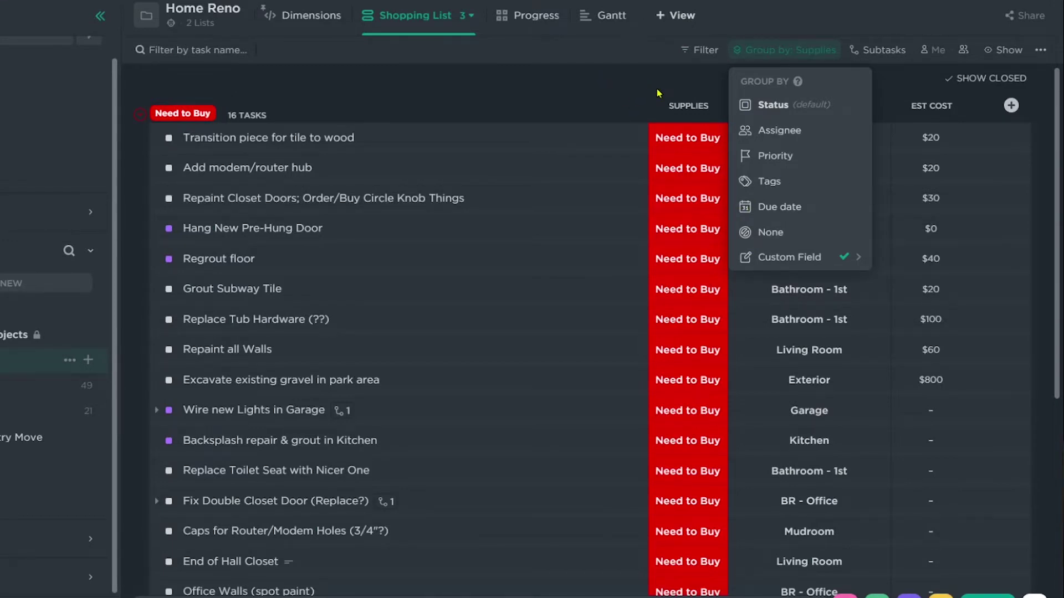
pyautogui.click(660, 133)
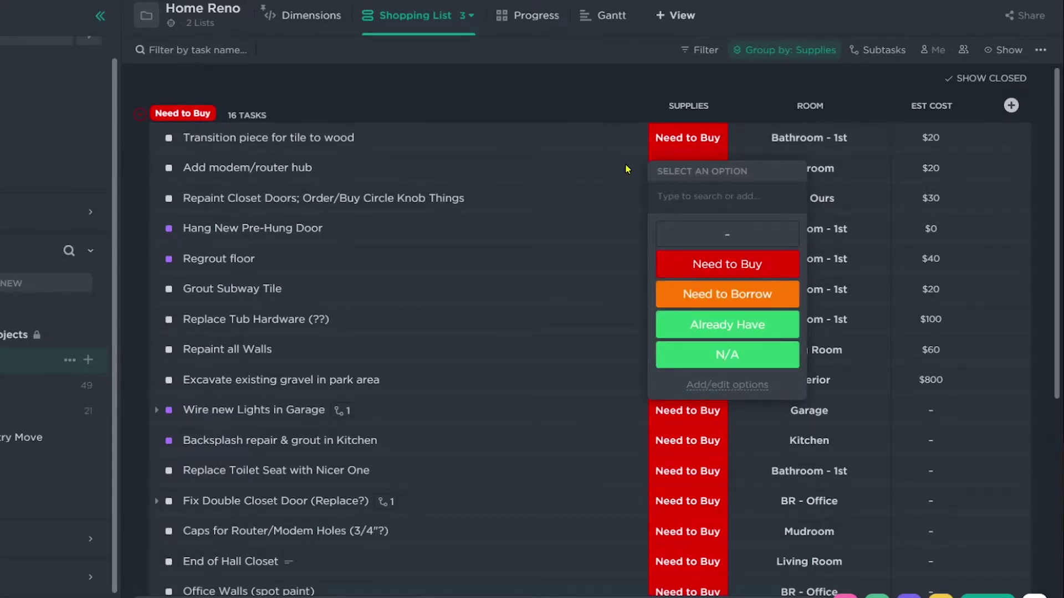
pyautogui.click(607, 98)
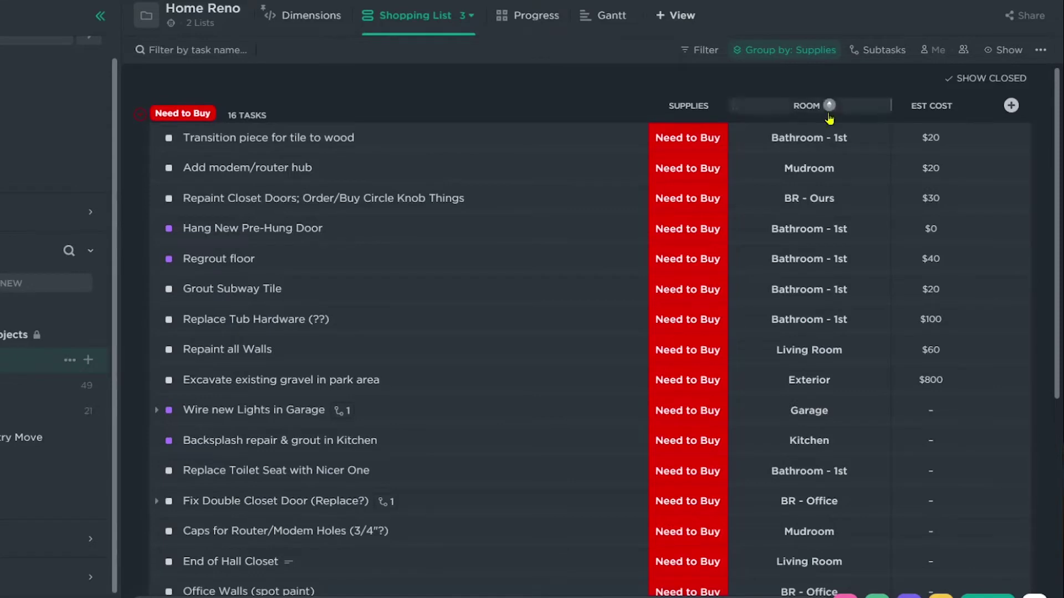
# Inspect the first task's supply options, then move Corner Brush below Handy Pail in the checklist
pyautogui.click(706, 139)
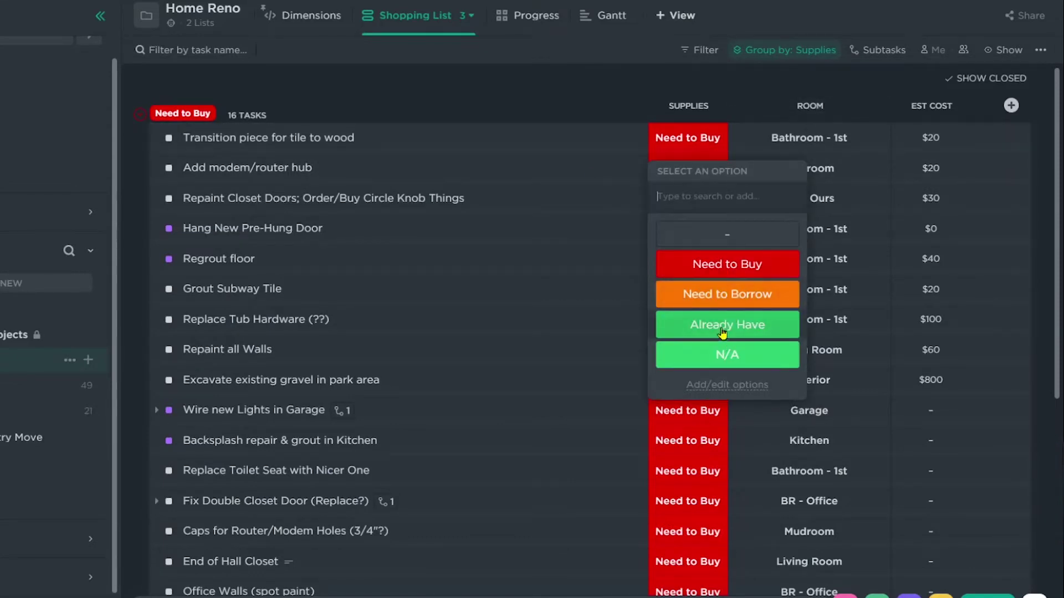
pyautogui.click(653, 96)
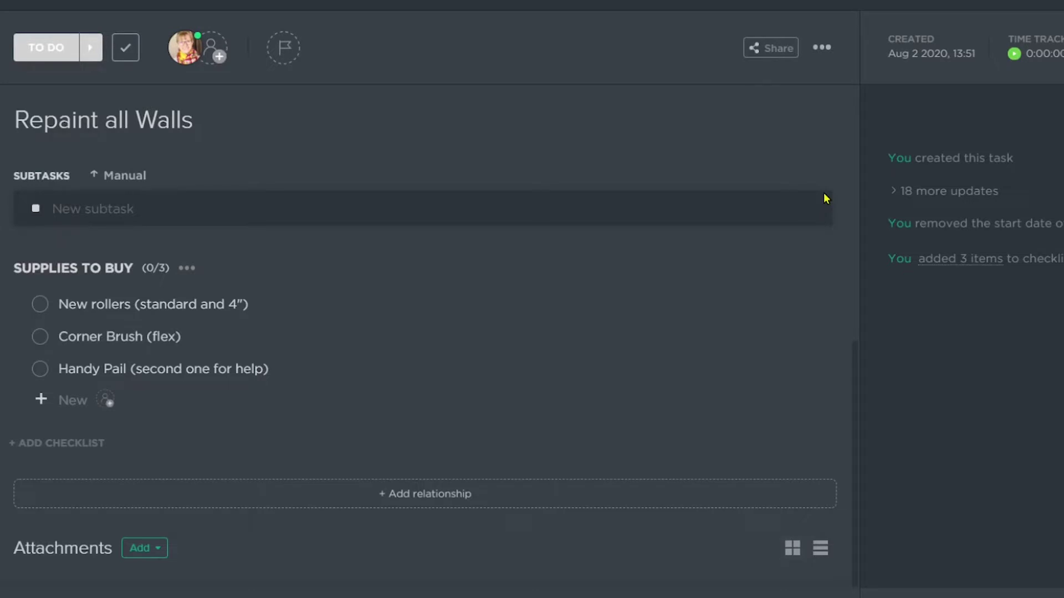
pyautogui.moveTo(18, 336); pyautogui.dragTo(84, 357)
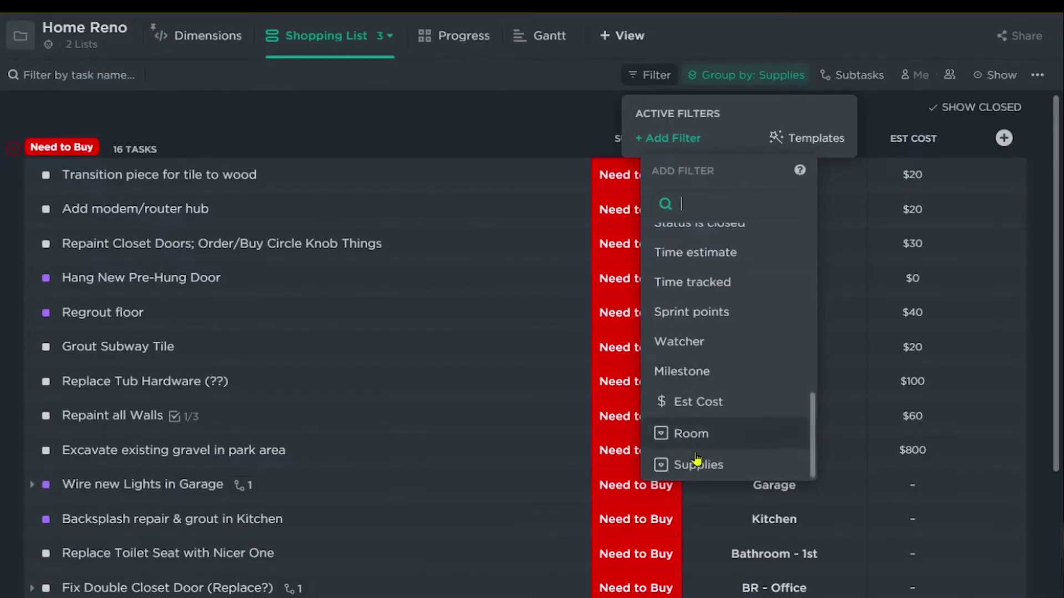
# Start a Supplies filter on the list, then remove it unfinished
pyautogui.click(696, 464)
pyautogui.click(865, 150)
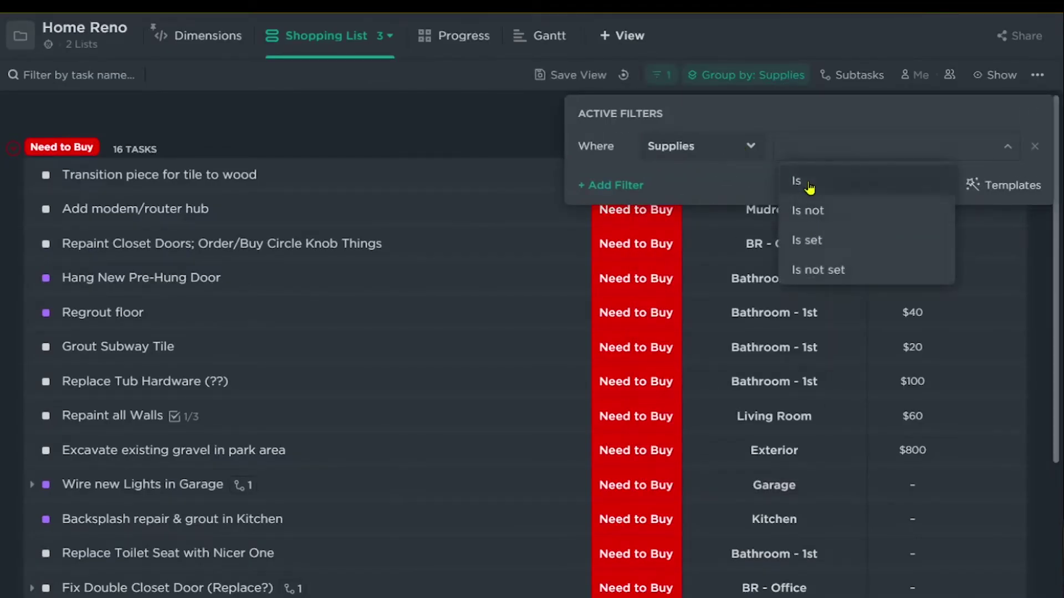
pyautogui.click(807, 181)
pyautogui.click(898, 156)
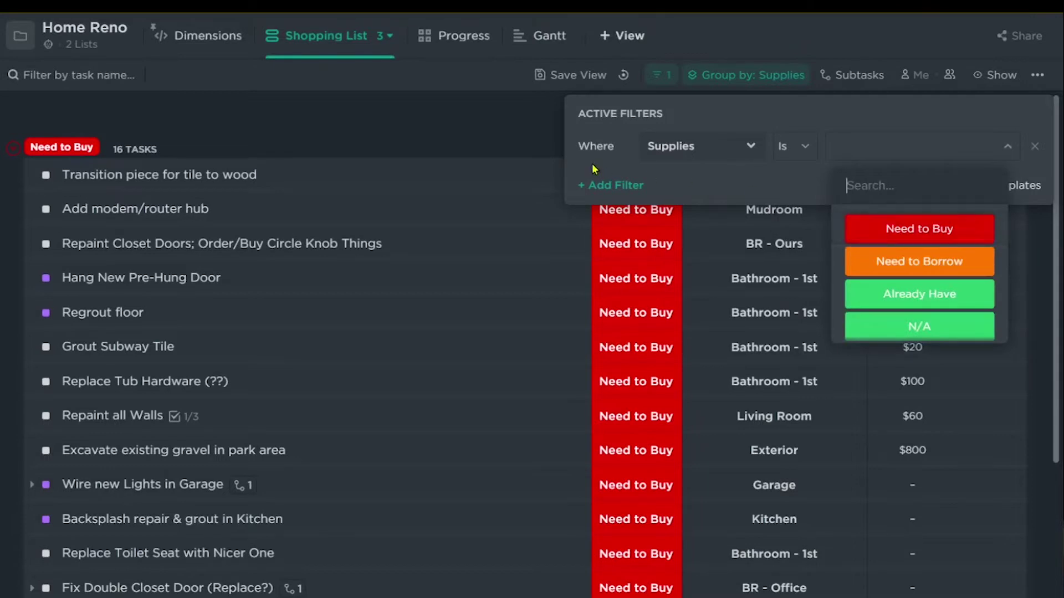
pyautogui.click(523, 137)
pyautogui.click(532, 128)
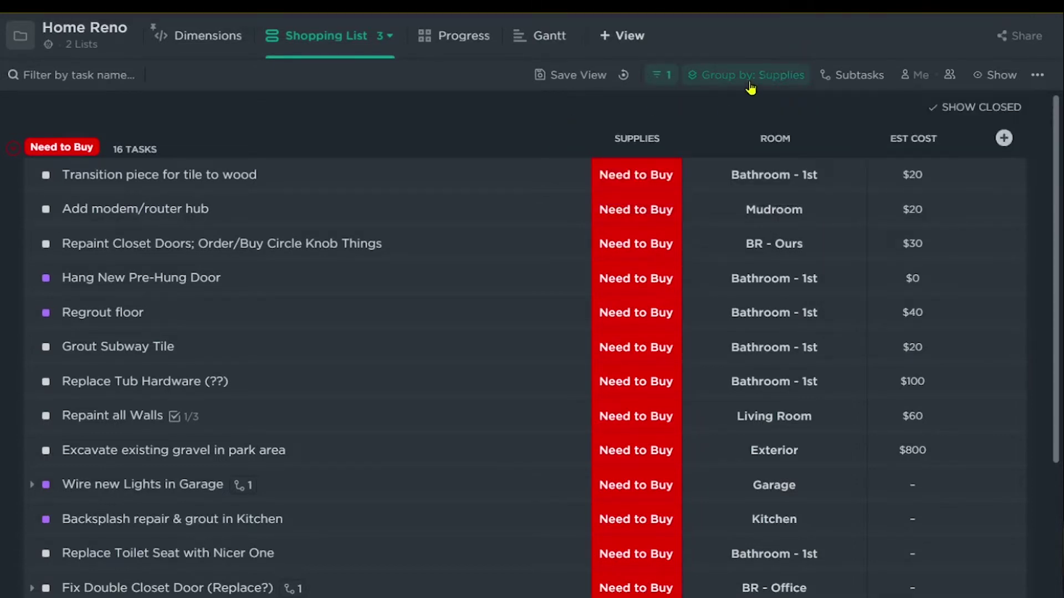
pyautogui.click(652, 76)
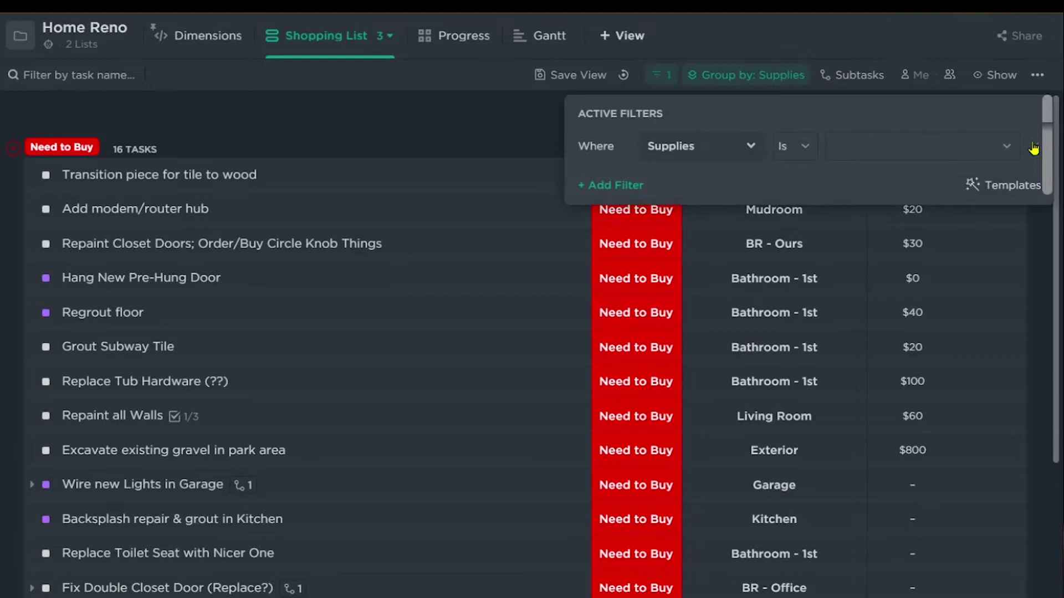
pyautogui.click(1034, 149)
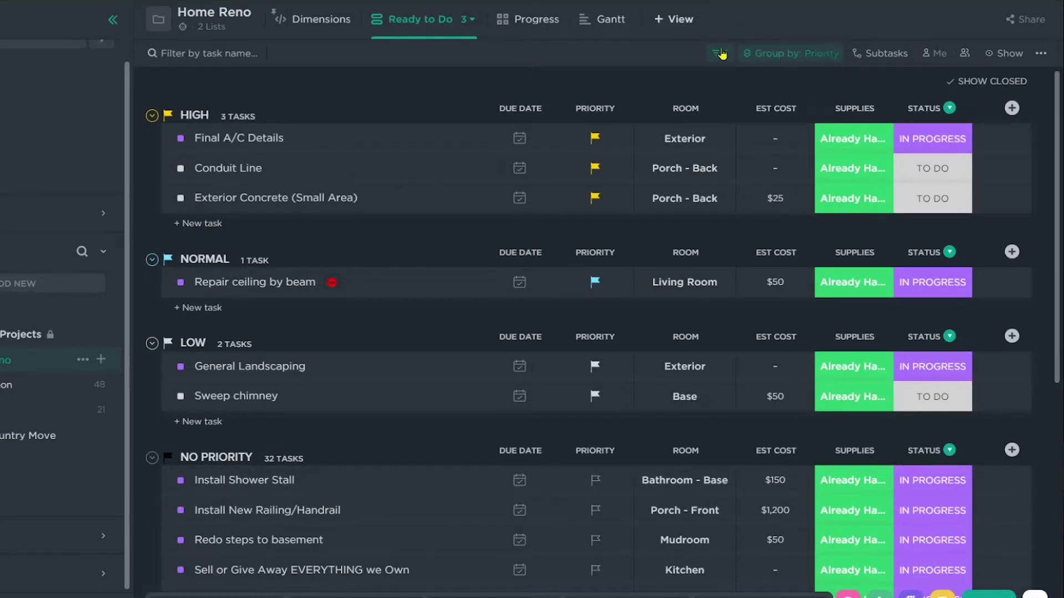
# Review the current view's filter, then look at the Progress and Gantt views
pyautogui.click(720, 53)
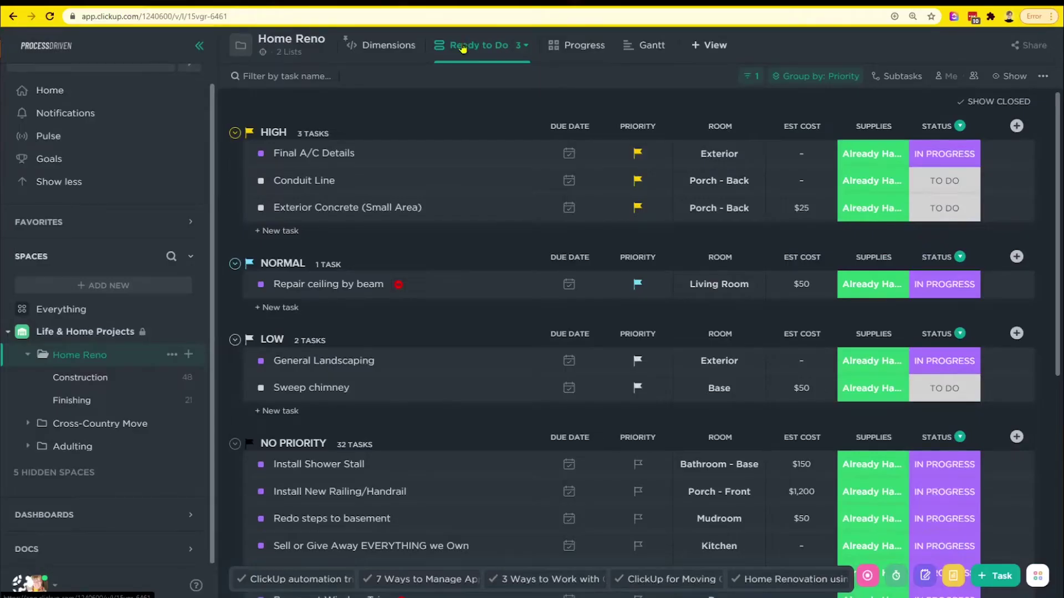
pyautogui.click(565, 50)
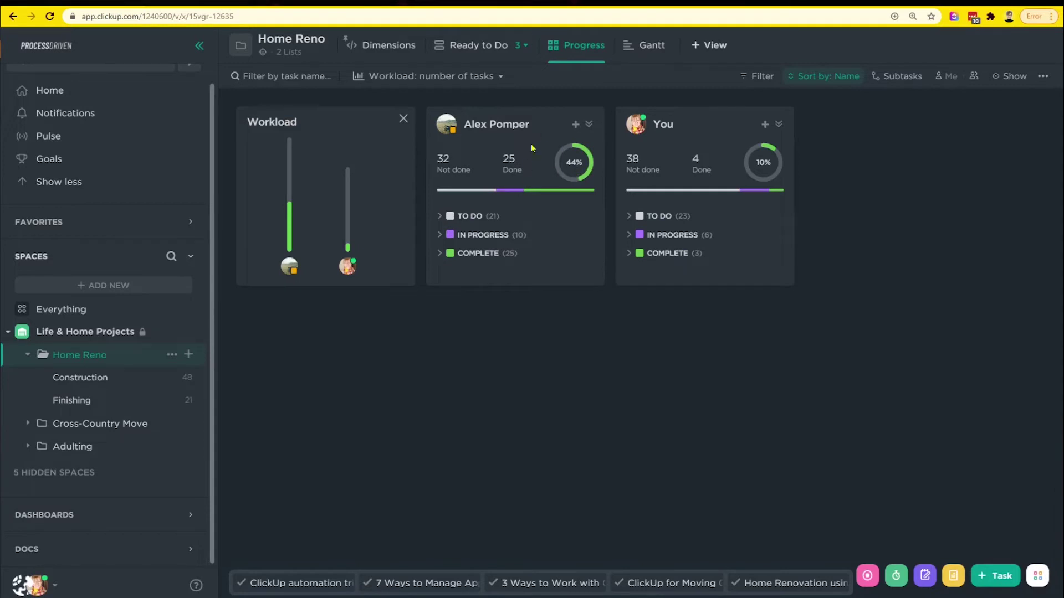
pyautogui.click(644, 52)
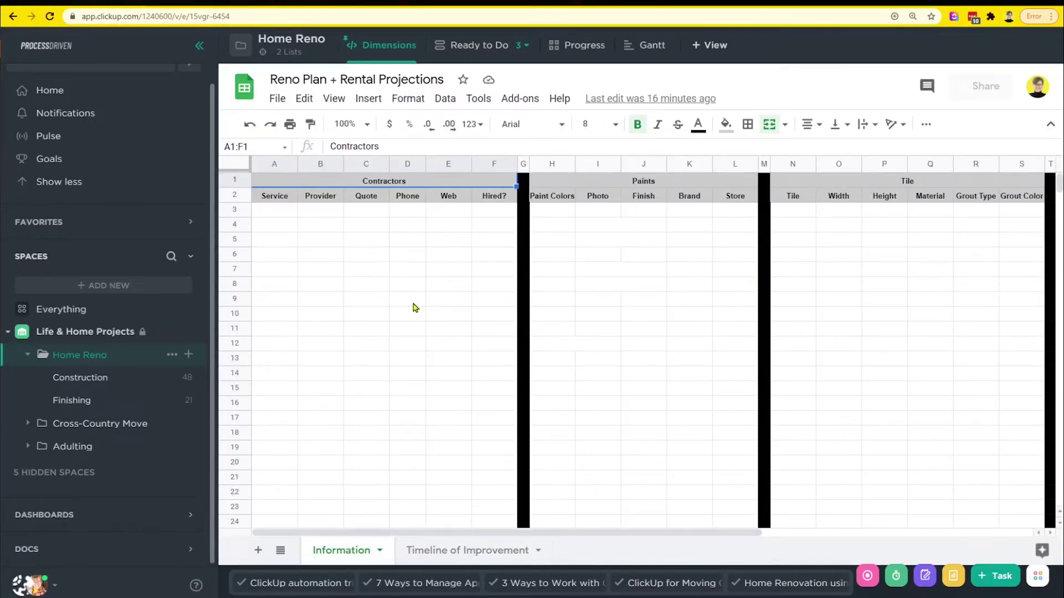
pyautogui.click(412, 44)
pyautogui.click(709, 45)
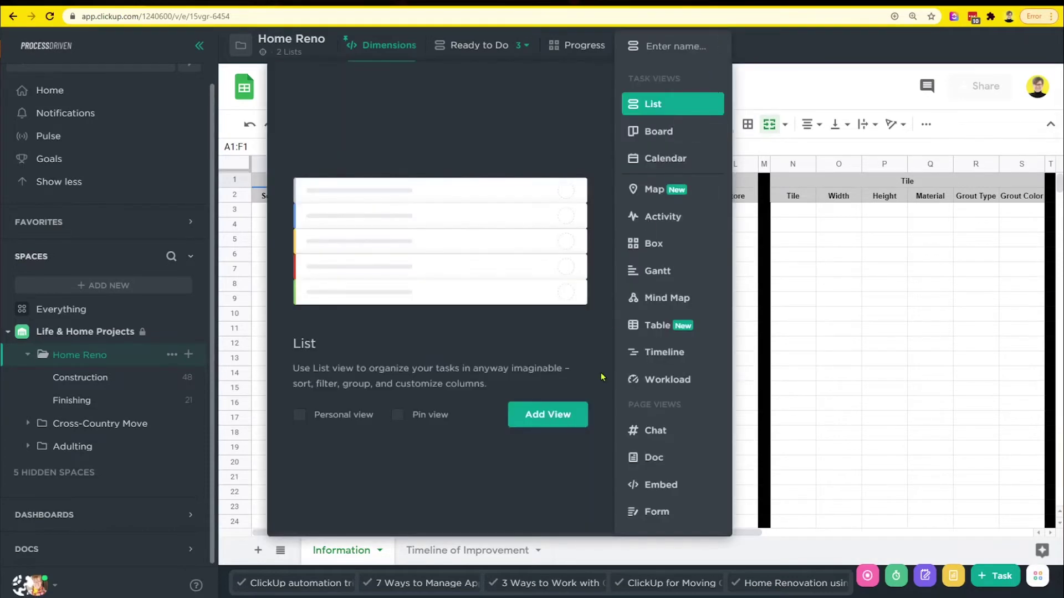
pyautogui.click(882, 358)
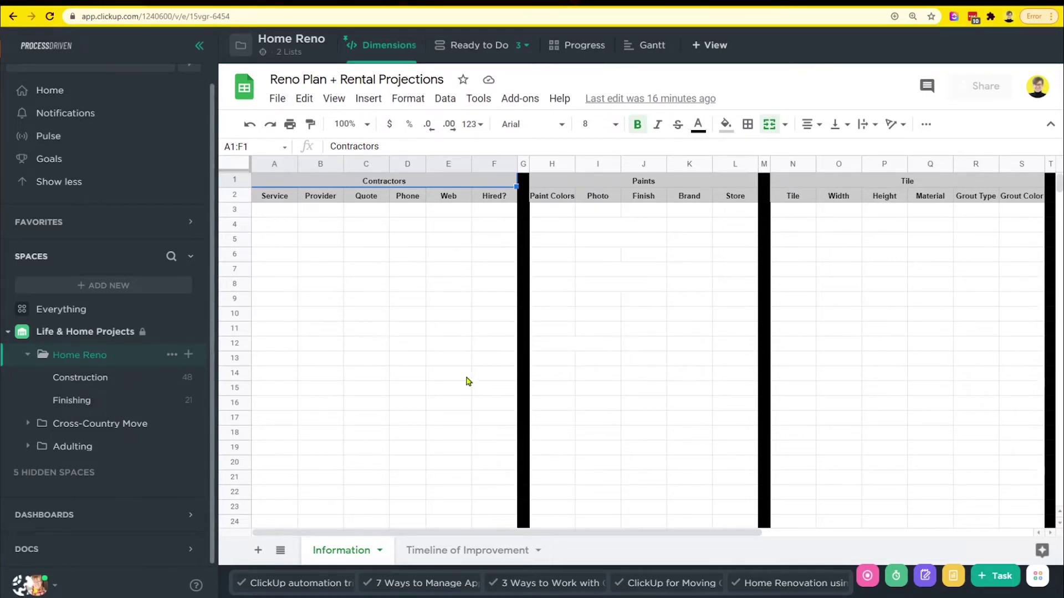
pyautogui.click(418, 324)
pyautogui.click(408, 223)
pyautogui.press('Right')
pyautogui.press('Right')
pyautogui.press('Right')
pyautogui.press('Right')
pyautogui.press('Right')
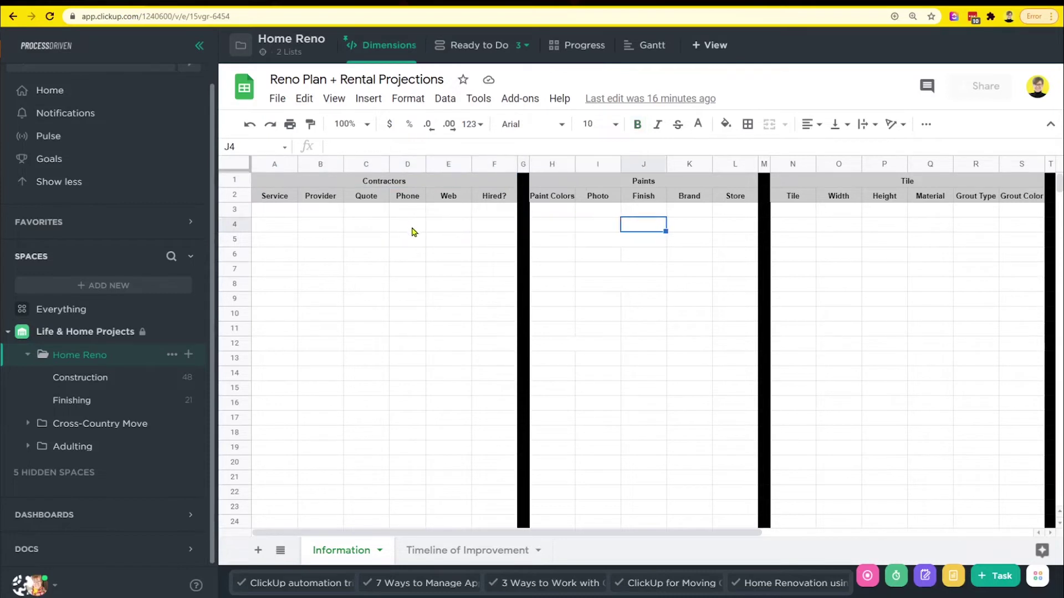
pyautogui.press('Right')
pyautogui.press('Right')
pyautogui.press('Right')
pyautogui.press('Right')
pyautogui.press('Right')
pyautogui.press('Right')
pyautogui.press('Right')
pyautogui.press('Right')
pyautogui.press('Right')
pyautogui.press('Right')
pyautogui.press('Right')
pyautogui.press('Right')
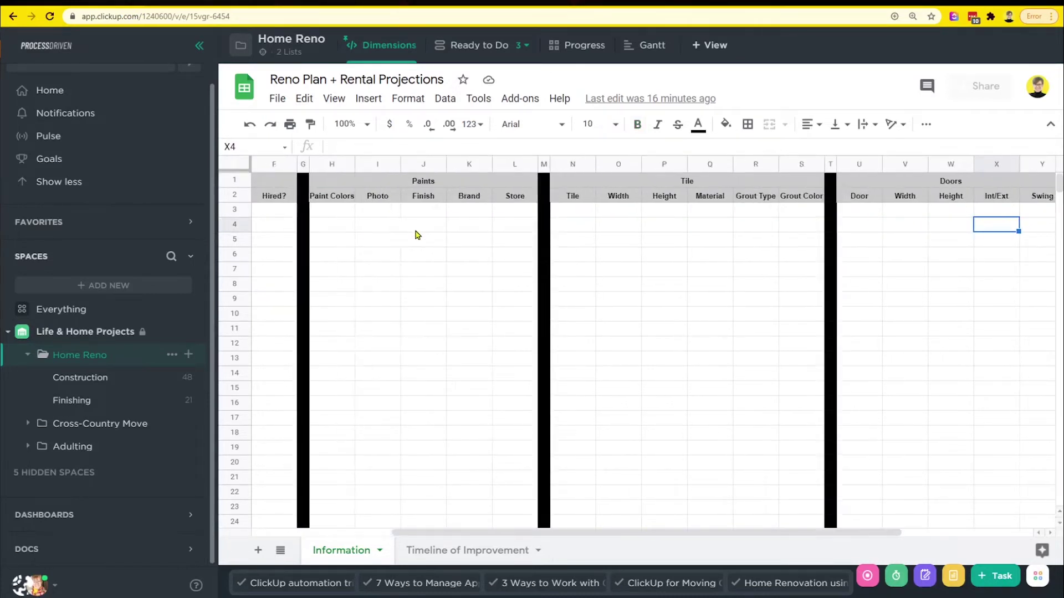
pyautogui.press('Right')
pyautogui.press('Right')
pyautogui.press('Right')
pyautogui.press('Right')
pyautogui.press('Right')
pyautogui.press('Right')
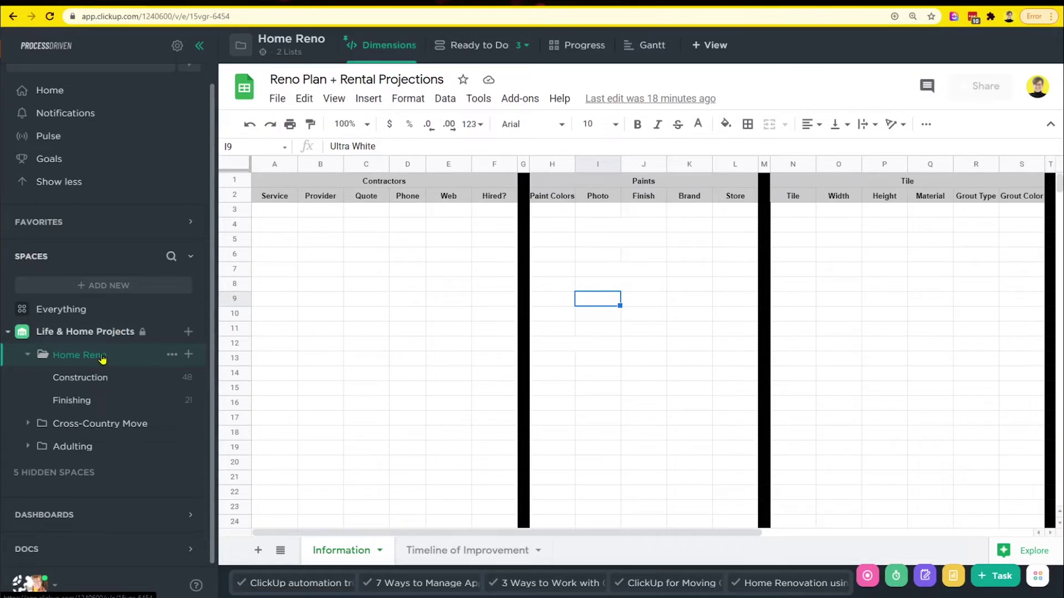
# Move from Ready to Do through the Construction list to the Finishing list's Painting view
pyautogui.click(475, 45)
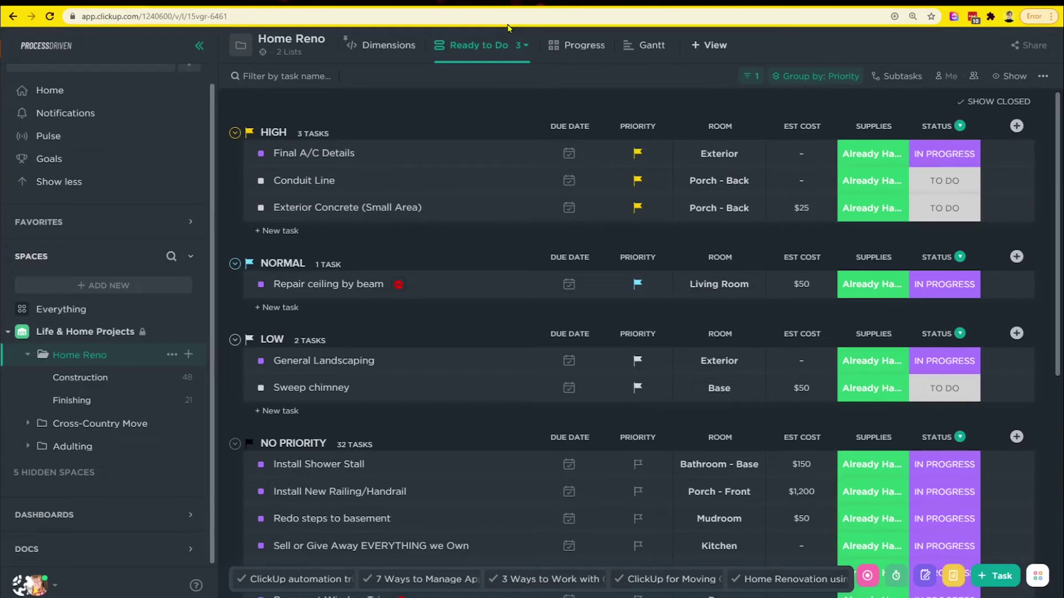
pyautogui.click(78, 378)
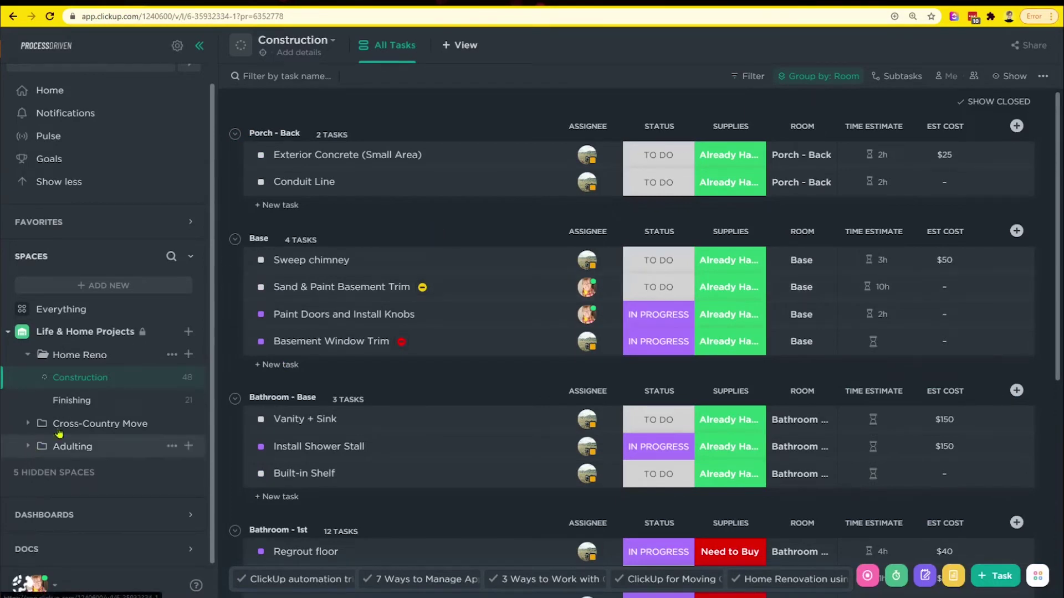
pyautogui.click(75, 396)
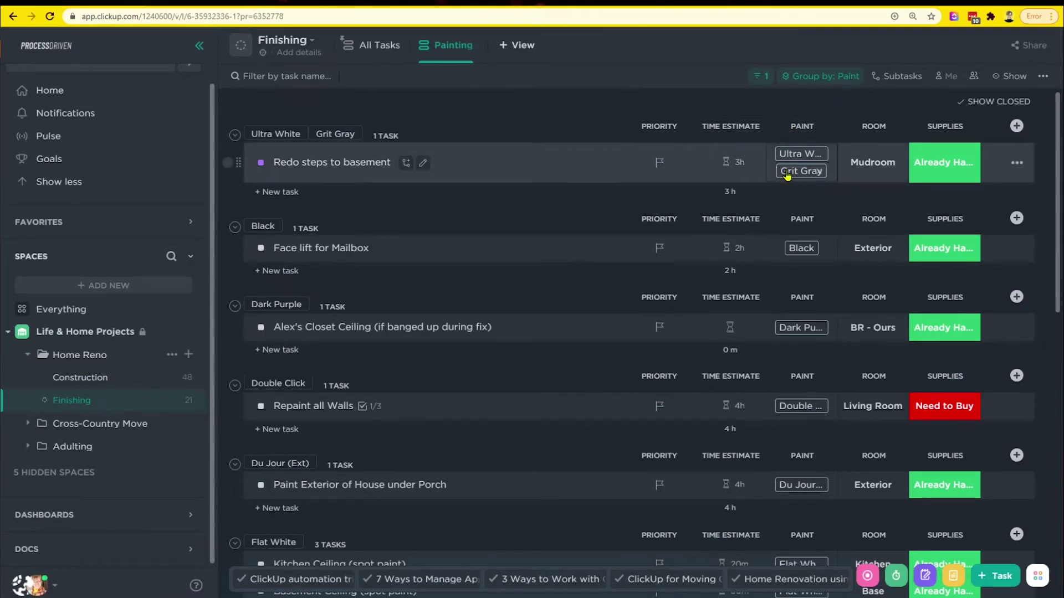
# Review the Finishing list's custom fields and browse a task's Paint colour options
pyautogui.click(183, 400)
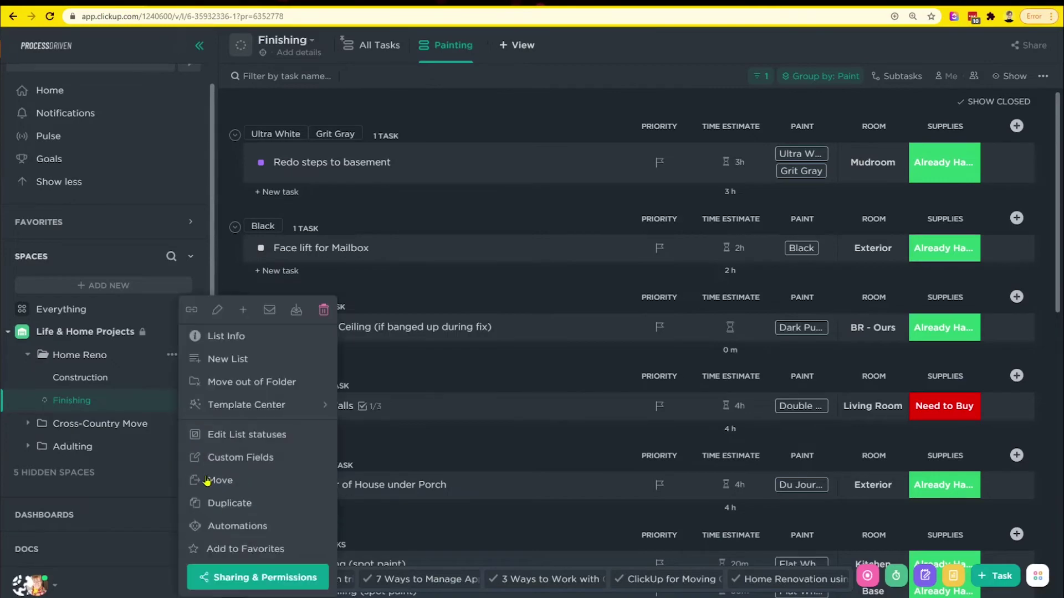
pyautogui.click(243, 458)
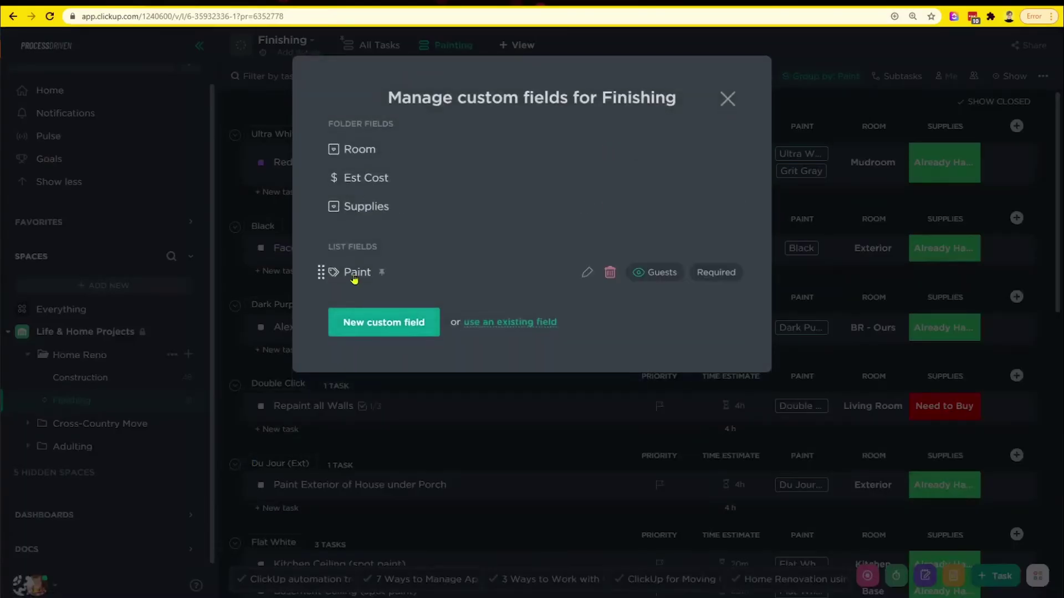
pyautogui.click(727, 99)
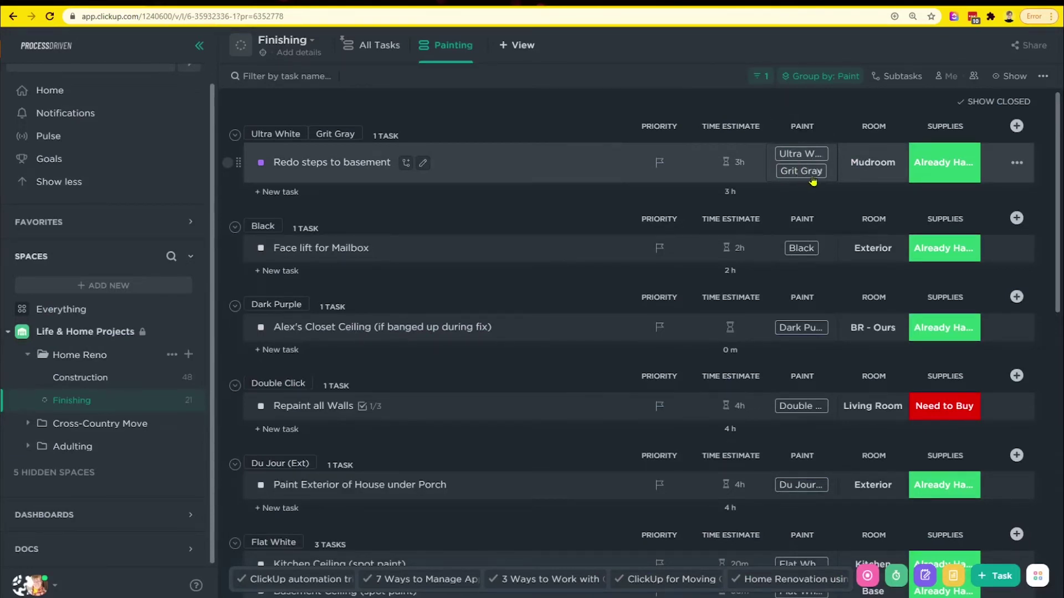
pyautogui.click(827, 177)
pyautogui.scroll(-1, 867, 388)
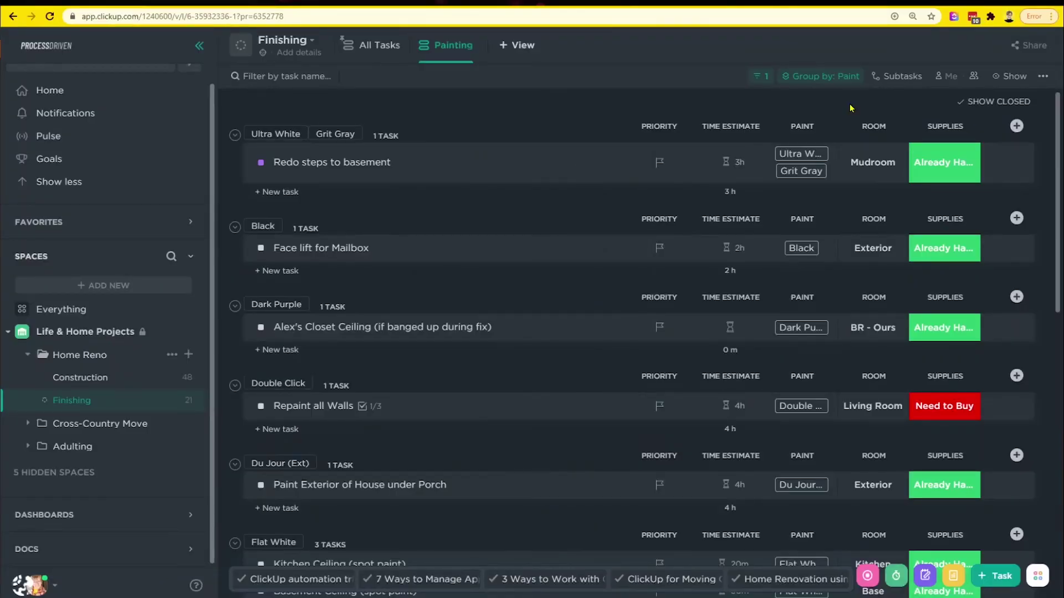
# Check the Painting view's grouping and filter settings, then scroll through its tasks
pyautogui.moveTo(274, 134)
pyautogui.click(819, 76)
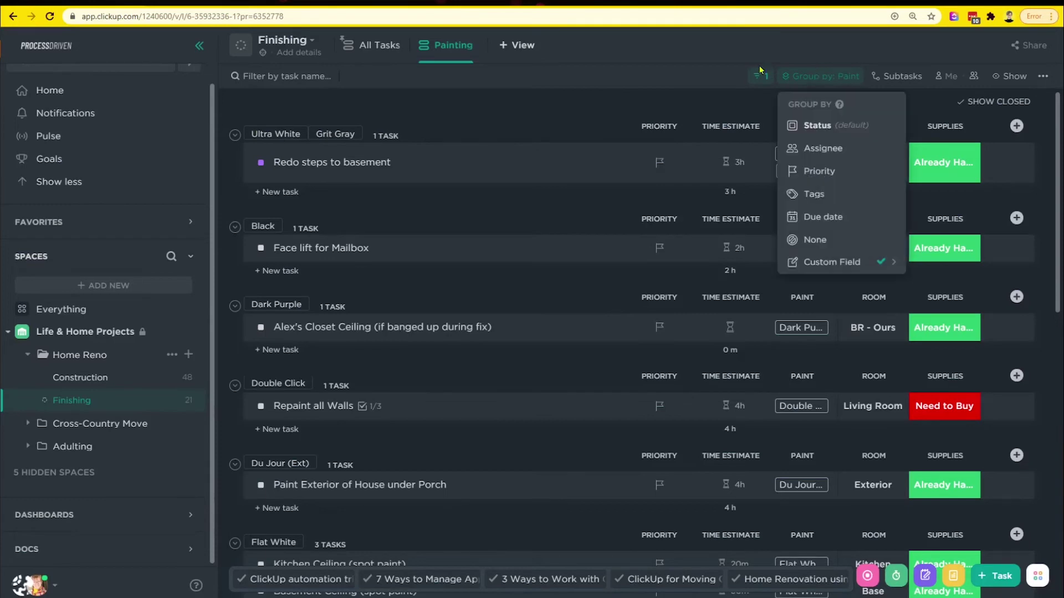
pyautogui.click(760, 77)
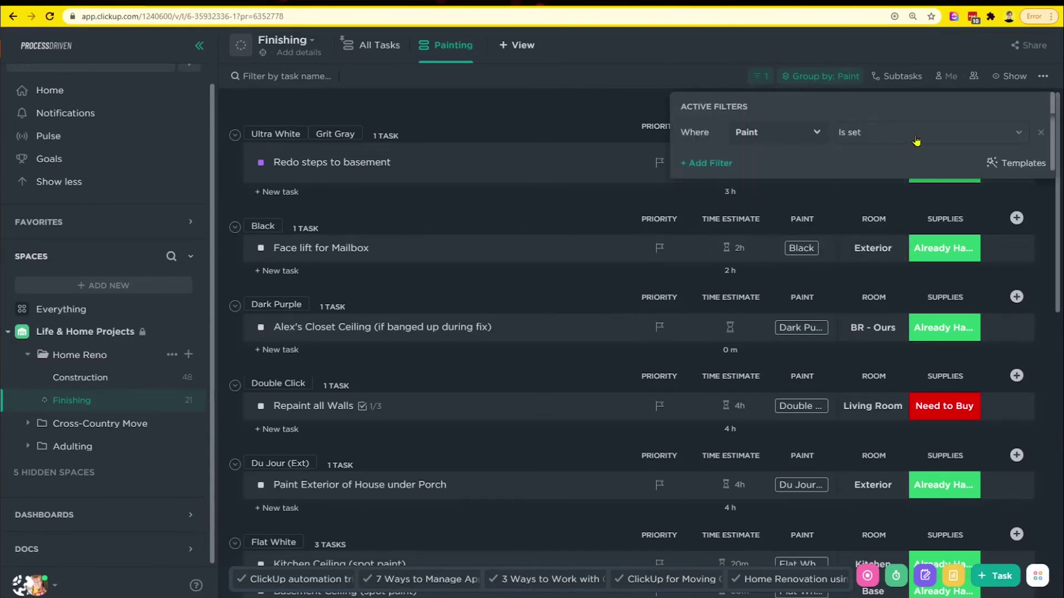
pyautogui.click(365, 51)
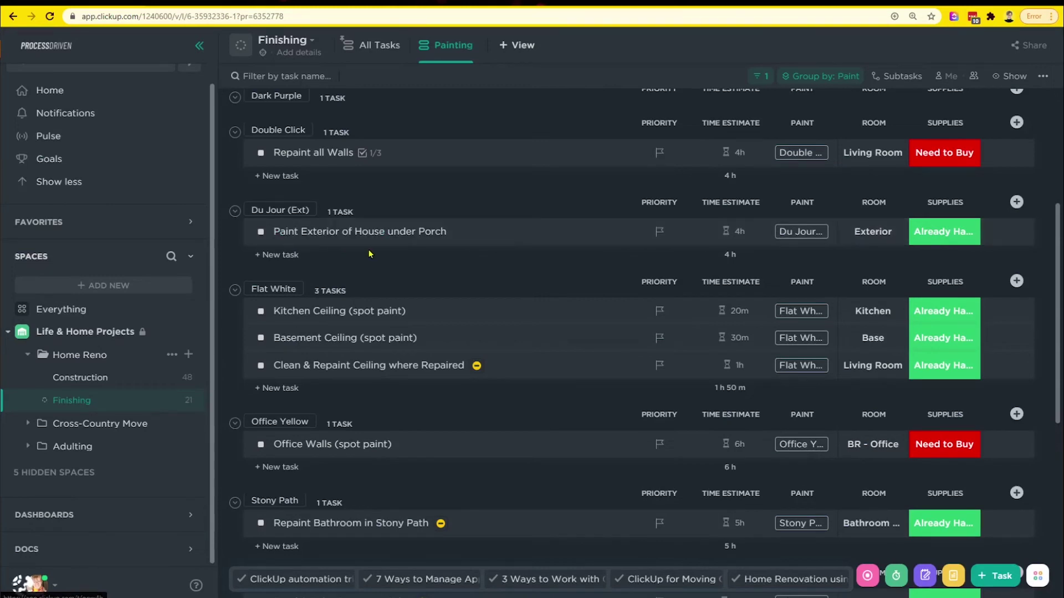
pyautogui.scroll(-6, 371, 252)
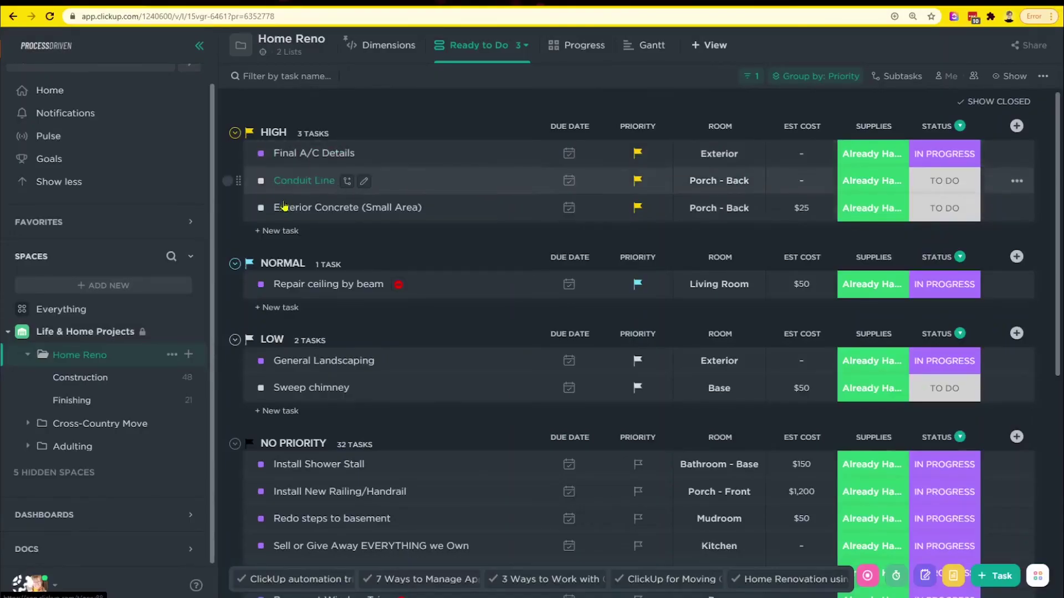
# Copy task names from Final A/C Details through Sell or Give Away, excluding task URLs
pyautogui.click(228, 154)
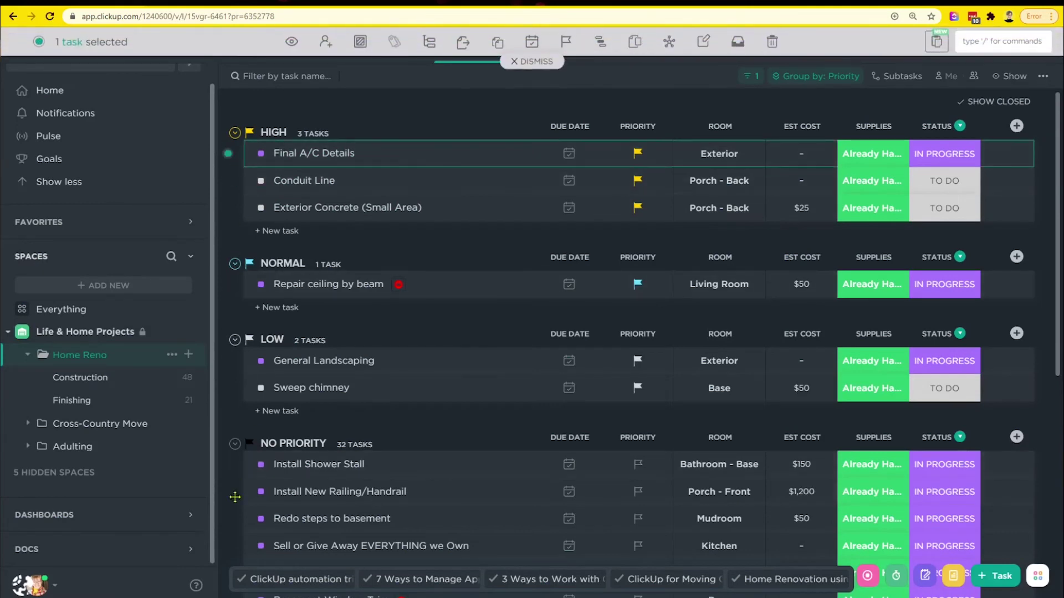
pyautogui.keyDown('shift'); pyautogui.click(227, 546); pyautogui.keyUp('shift')
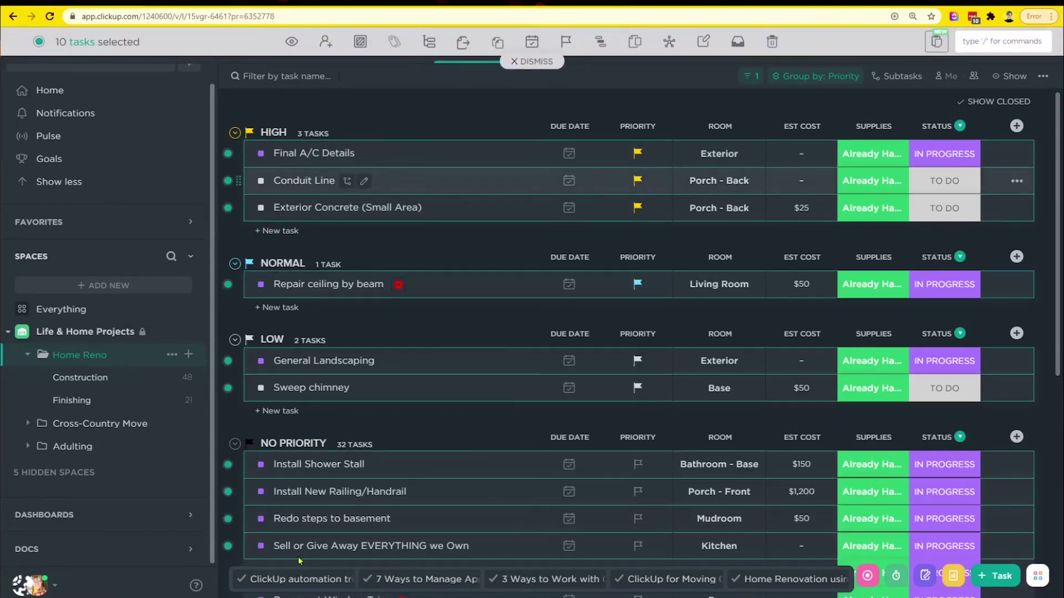
pyautogui.moveTo(241, 153)
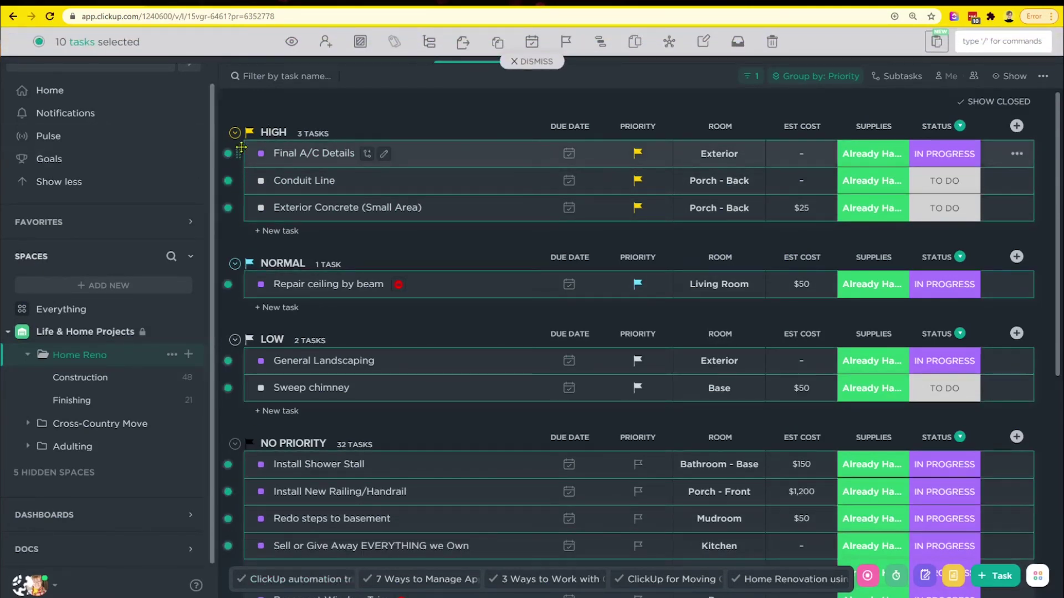
pyautogui.click(936, 41)
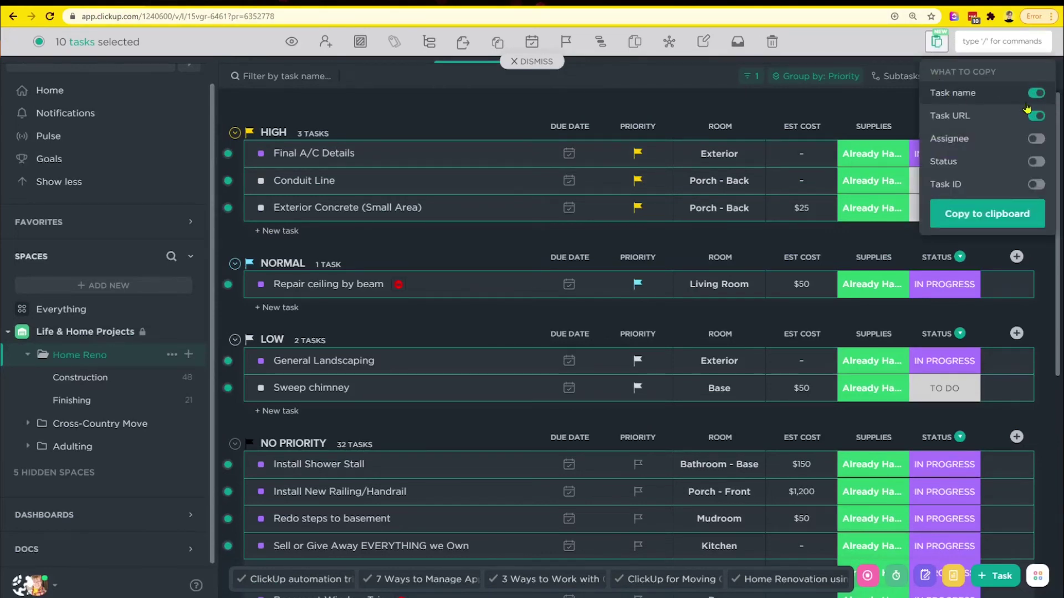
pyautogui.click(1033, 116)
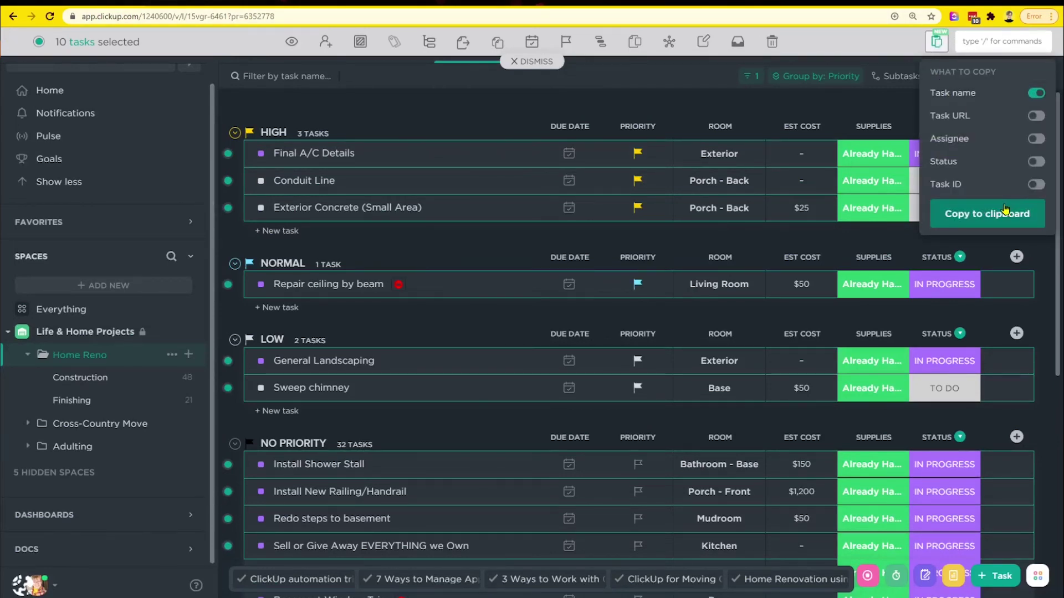
pyautogui.click(1006, 209)
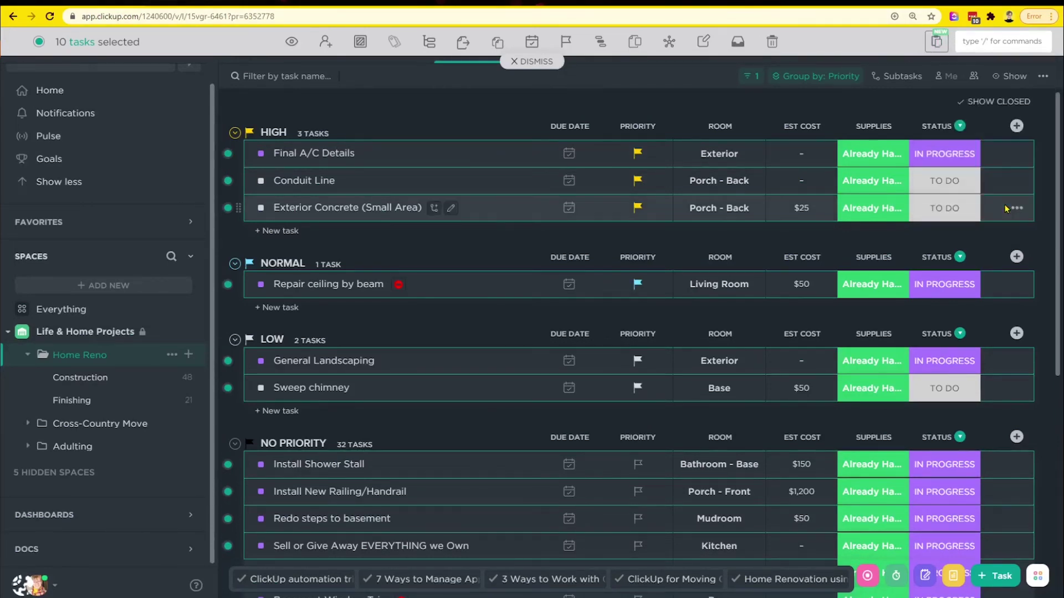
pyautogui.click(541, 61)
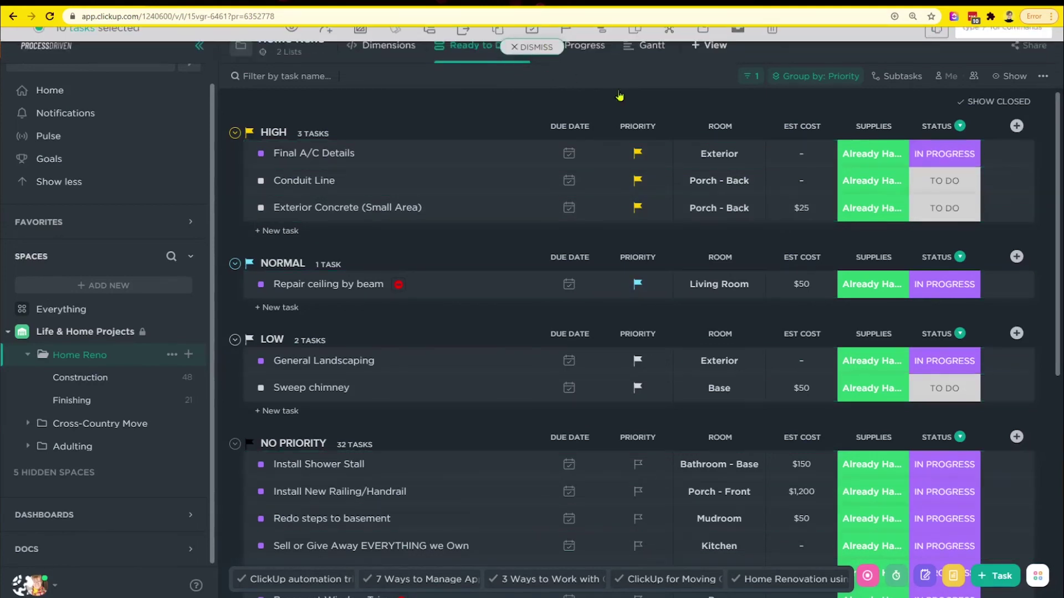
pyautogui.click(1042, 75)
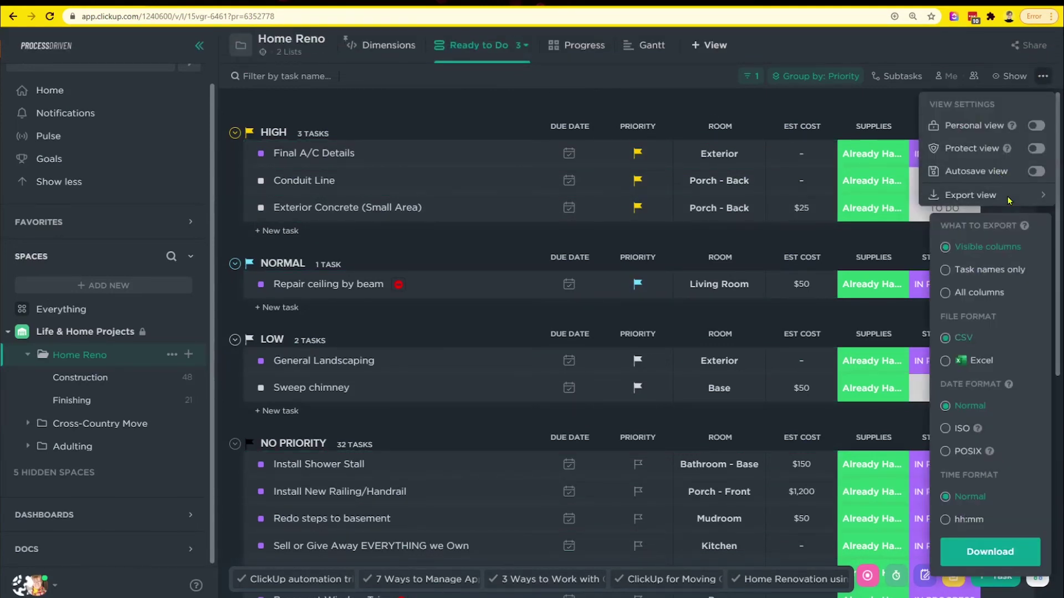